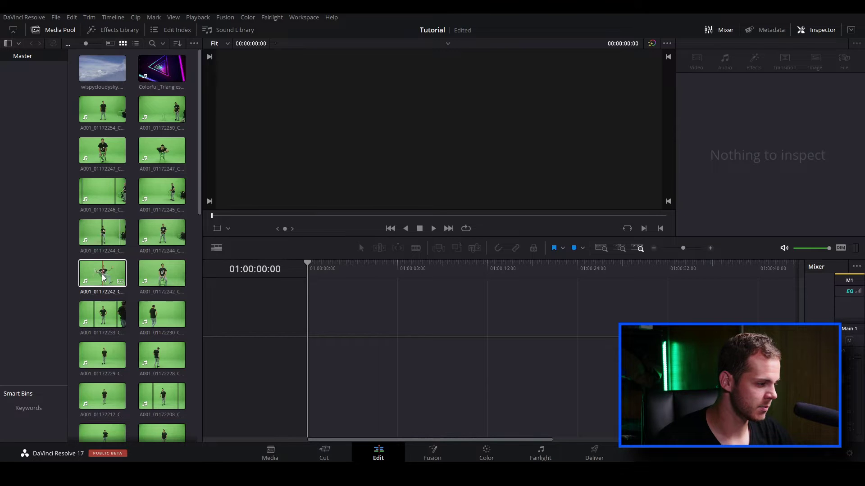
Step: Mark about eight seconds of A001_01172242_C033.mov and place only its video on Video 2 of a new timeline
{"action": "left_click", "coordinate": [103, 277]}
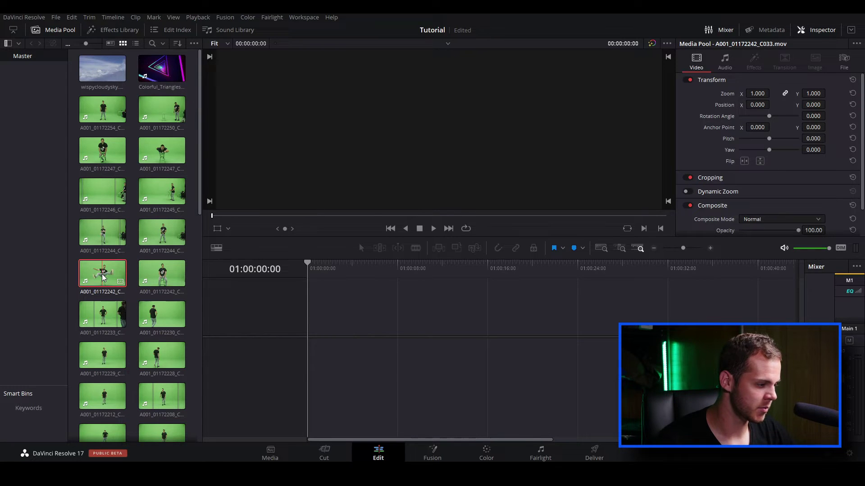
{"action": "double_click", "coordinate": [103, 277]}
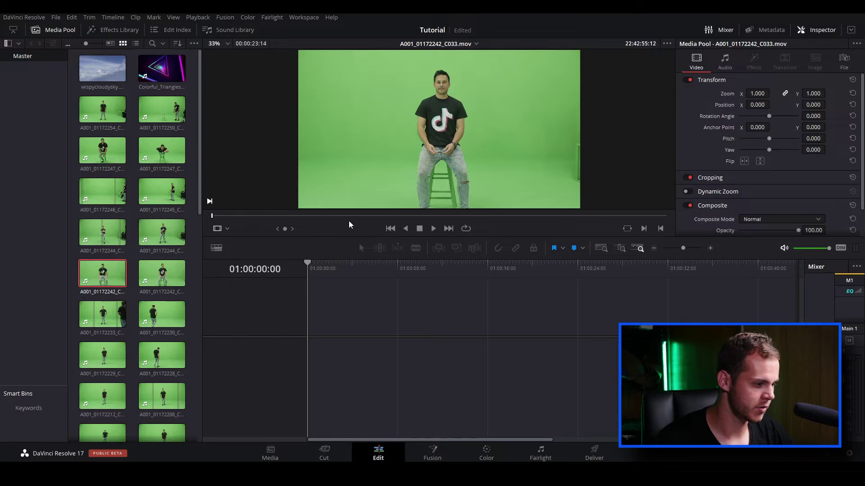
{"action": "left_click_drag", "start_coordinate": [353, 221], "coordinate": [566, 249]}
{"action": "key", "text": "i"}
{"action": "key", "text": "o"}
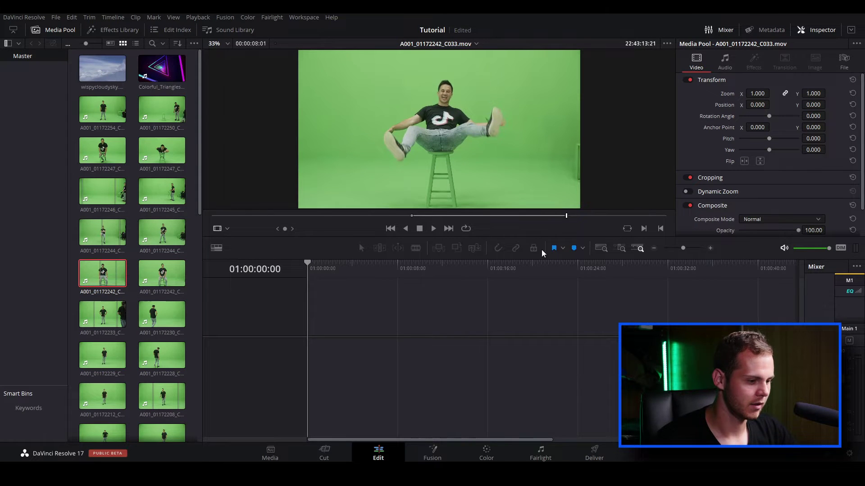
{"action": "left_click_drag", "start_coordinate": [424, 199], "coordinate": [330, 334]}
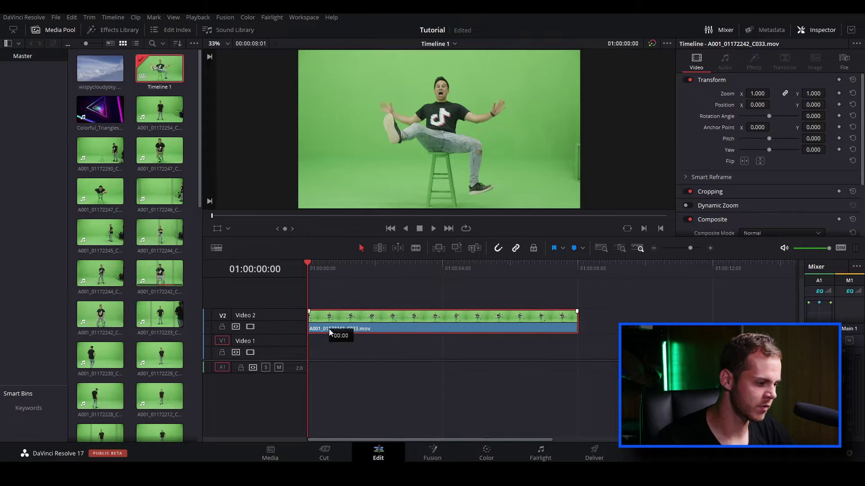
Step: Place Colorful_Triangles_Neon_Background.mp4 on Video 1 beneath the green-screen clip
{"action": "left_click", "coordinate": [95, 112]}
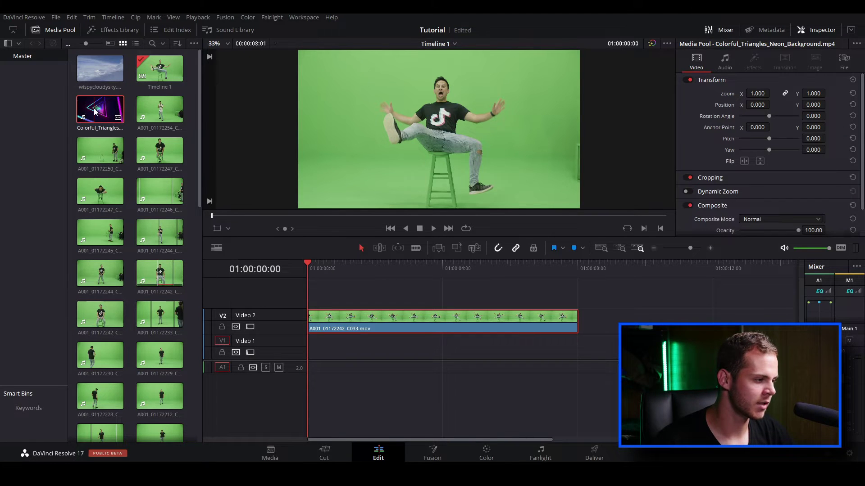
{"action": "left_click_drag", "start_coordinate": [93, 113], "coordinate": [312, 349]}
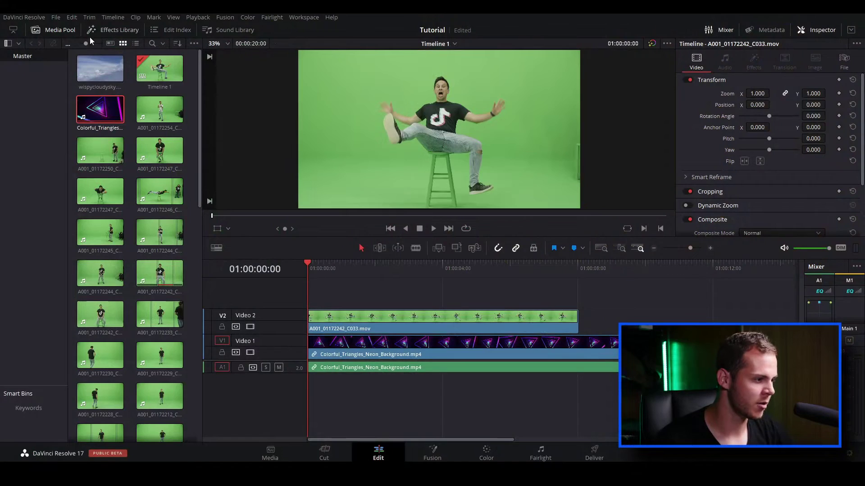
Step: Apply the Open FX Resolve FX Key 3D Keyer to the Video 2 clip and show its Inspector settings
{"action": "left_click", "coordinate": [108, 32]}
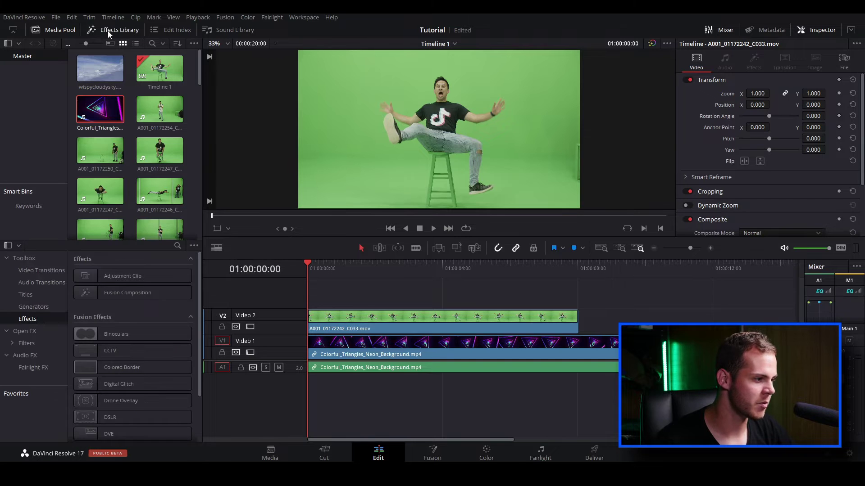
{"action": "left_click", "coordinate": [23, 332]}
{"action": "scroll", "coordinate": [155, 316], "scroll_direction": "down", "scroll_amount": 3}
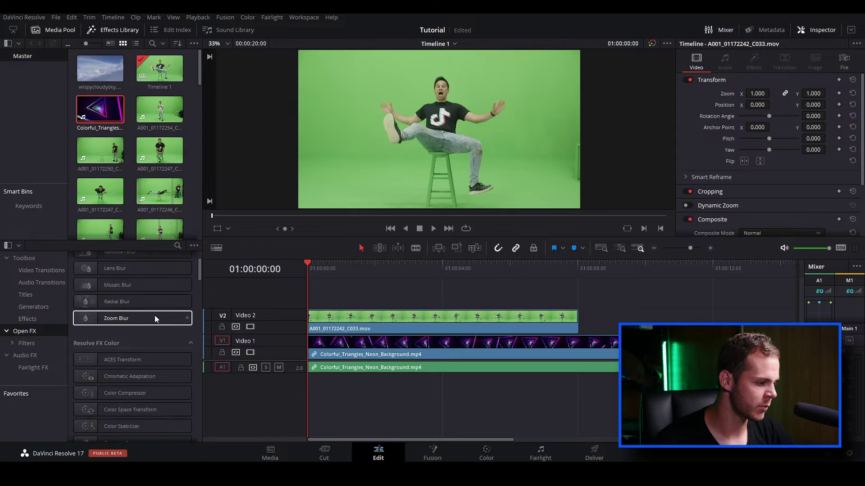
{"action": "scroll", "coordinate": [153, 321], "scroll_direction": "down", "scroll_amount": 10}
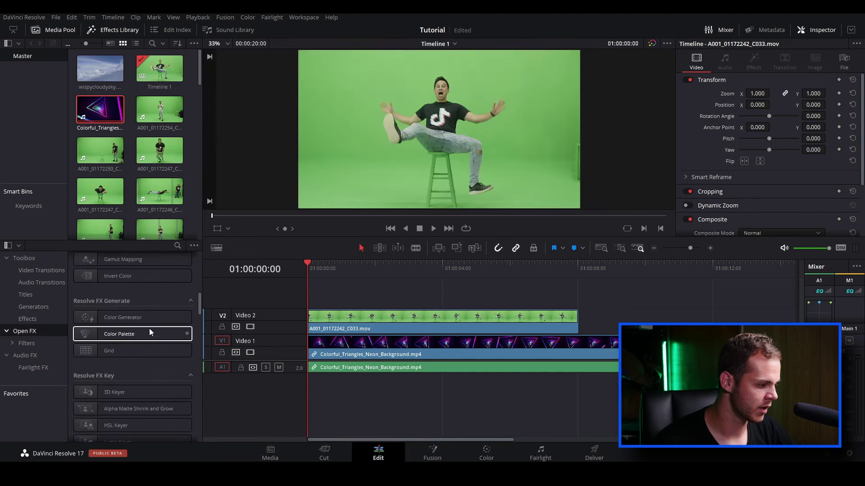
{"action": "left_click_drag", "start_coordinate": [104, 360], "coordinate": [361, 320]}
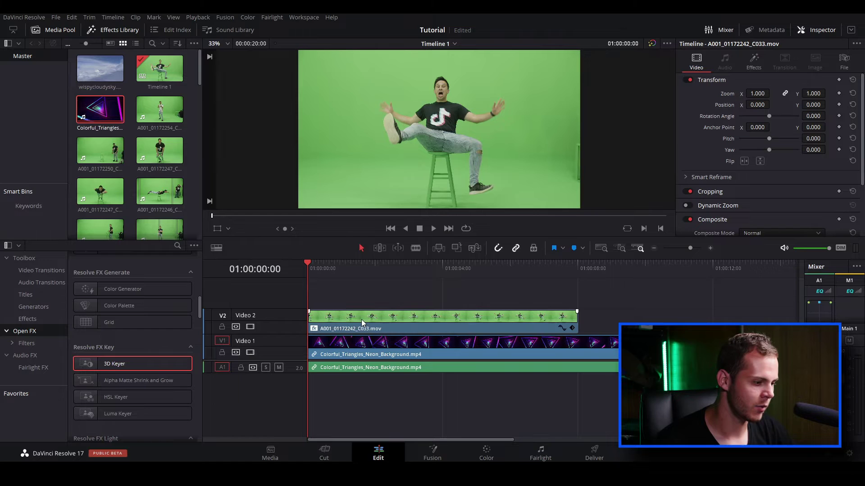
{"action": "left_click", "coordinate": [361, 320]}
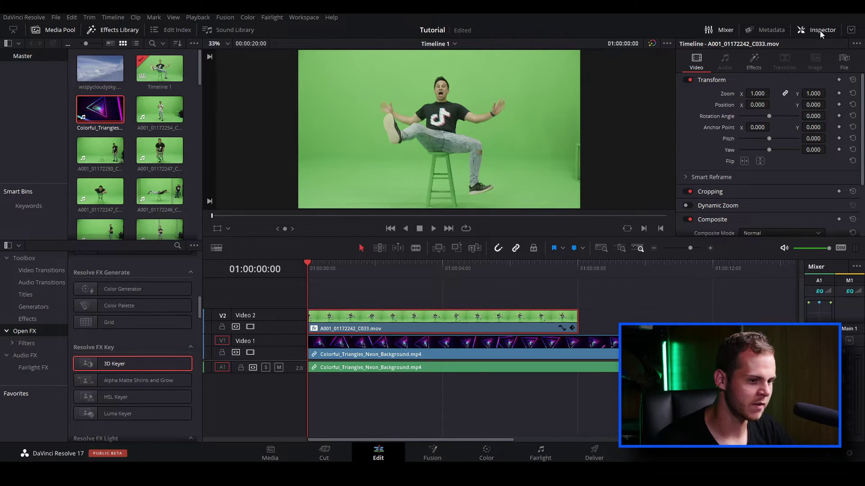
{"action": "left_click", "coordinate": [755, 67]}
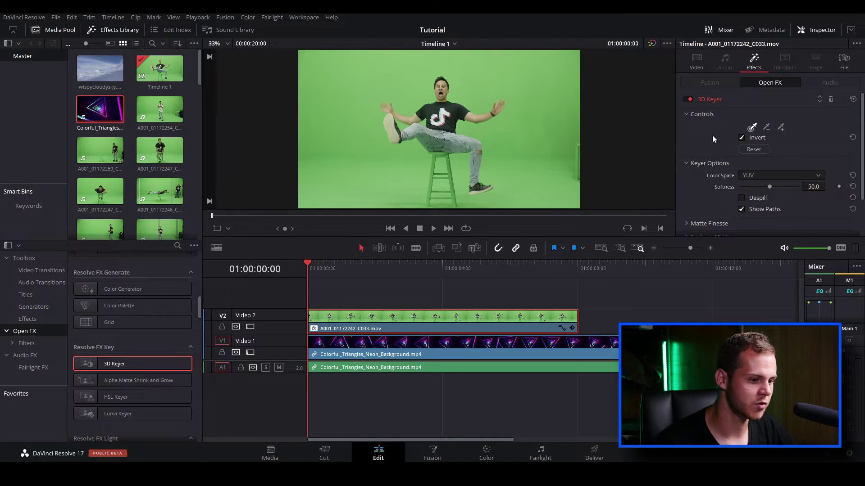
Step: With the 3D Keyer Pick eyedropper and Open FX Overlay, sample the green backdrop right of the man
{"action": "left_click", "coordinate": [752, 127]}
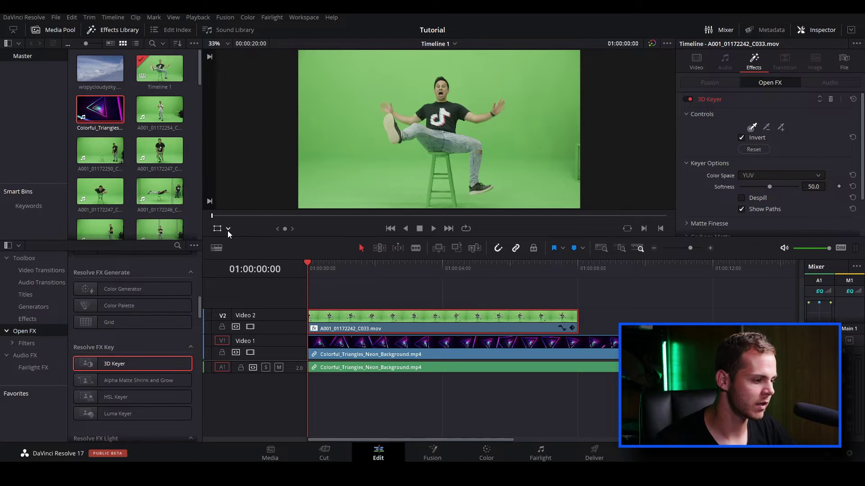
{"action": "left_click", "coordinate": [227, 229]}
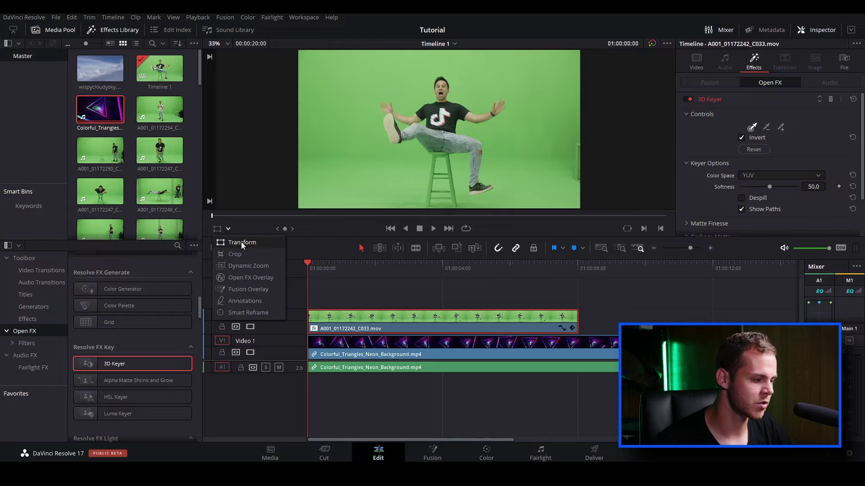
{"action": "left_click", "coordinate": [253, 281]}
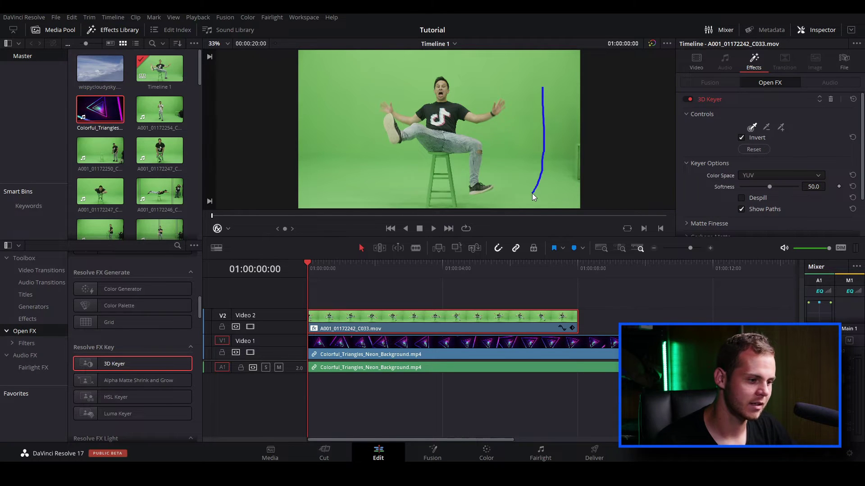
{"action": "left_click_drag", "start_coordinate": [532, 193], "coordinate": [532, 194]}
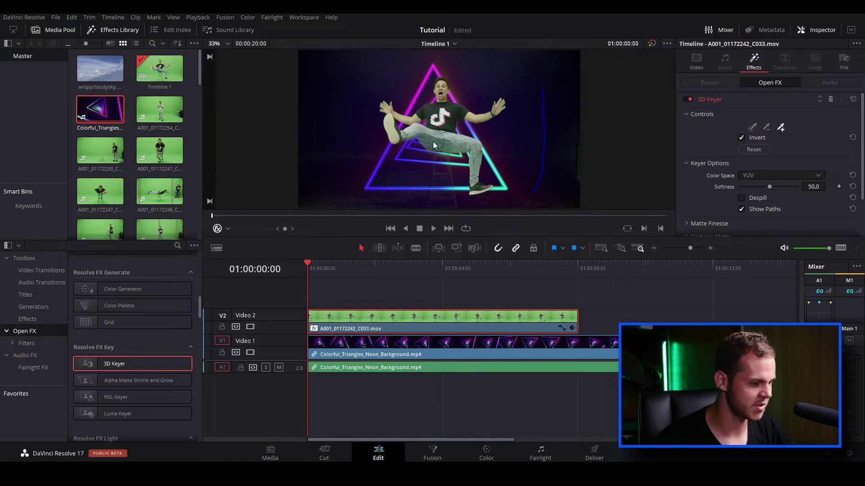
Step: Disable the V1 neon background track so the keyed man shows against black
{"action": "scroll", "coordinate": [430, 142], "scroll_direction": "up", "scroll_amount": 5}
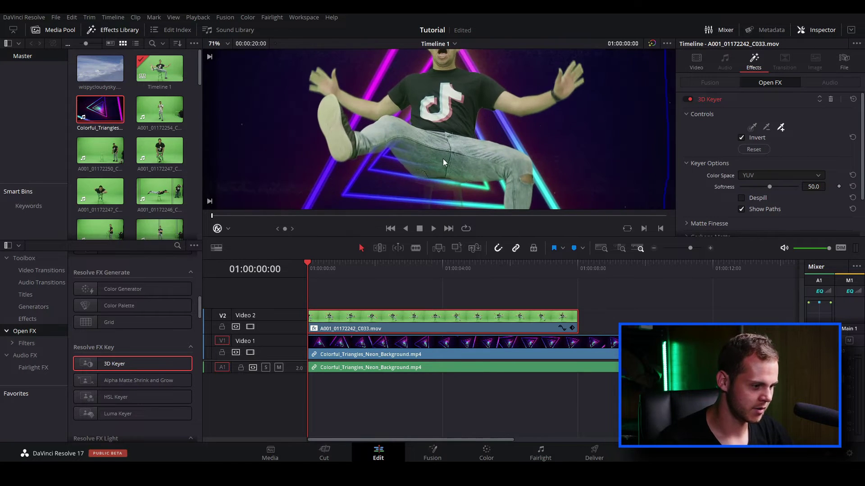
{"action": "scroll", "coordinate": [442, 159], "scroll_direction": "down", "scroll_amount": 3}
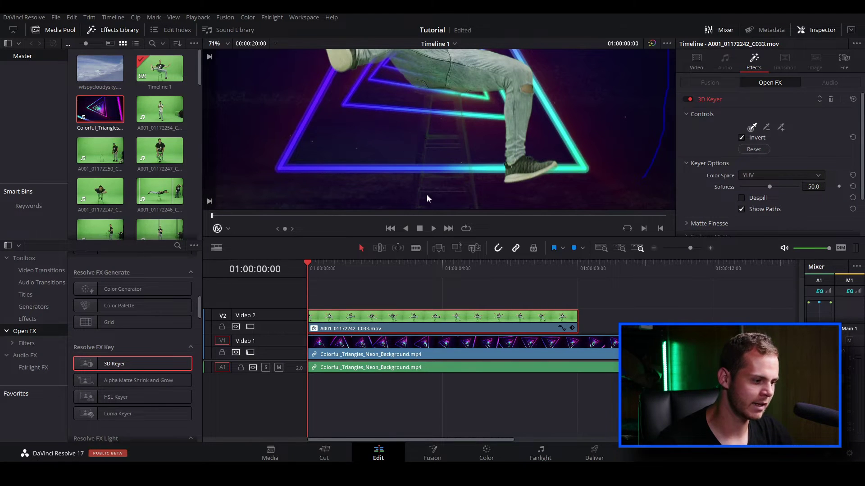
{"action": "left_click", "coordinate": [252, 352]}
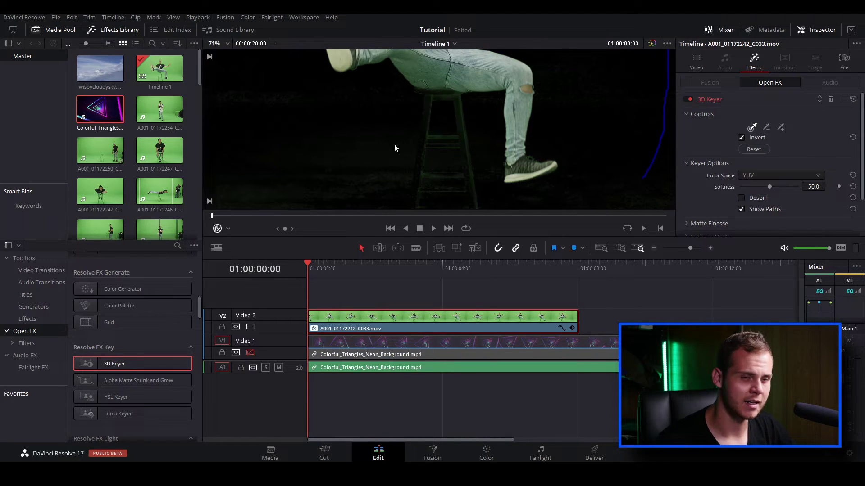
{"action": "scroll", "coordinate": [452, 140], "scroll_direction": "down", "scroll_amount": 3}
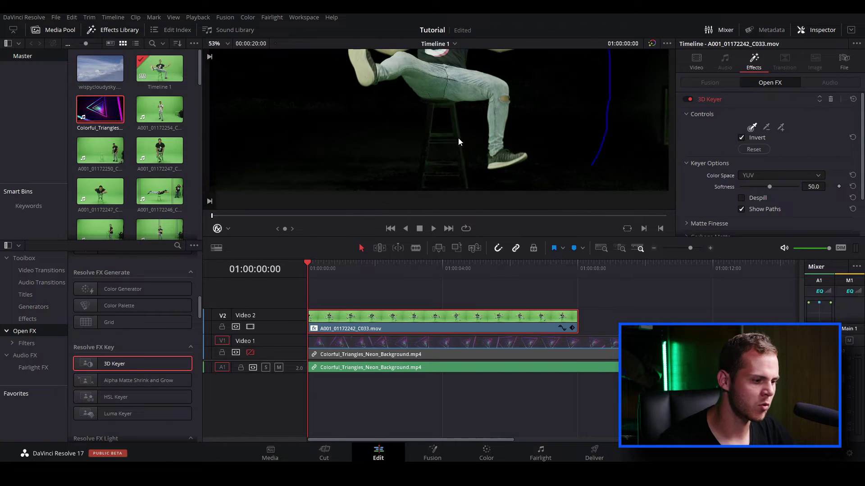
{"action": "scroll", "coordinate": [458, 137], "scroll_direction": "down", "scroll_amount": 2}
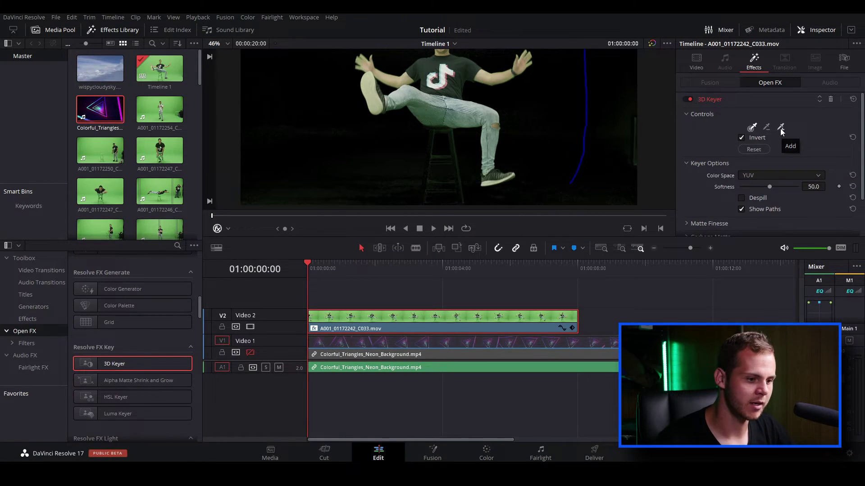
Step: Add 3D Keyer samples over the leftover green on the floor and the stool
{"action": "left_click", "coordinate": [780, 129]}
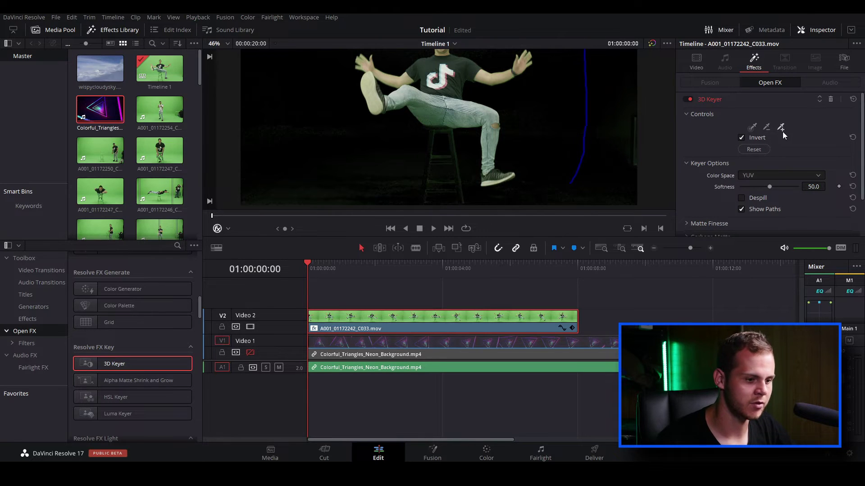
{"action": "scroll", "coordinate": [356, 192], "scroll_direction": "down", "scroll_amount": 1}
{"action": "left_click_drag", "start_coordinate": [316, 189], "coordinate": [285, 187]}
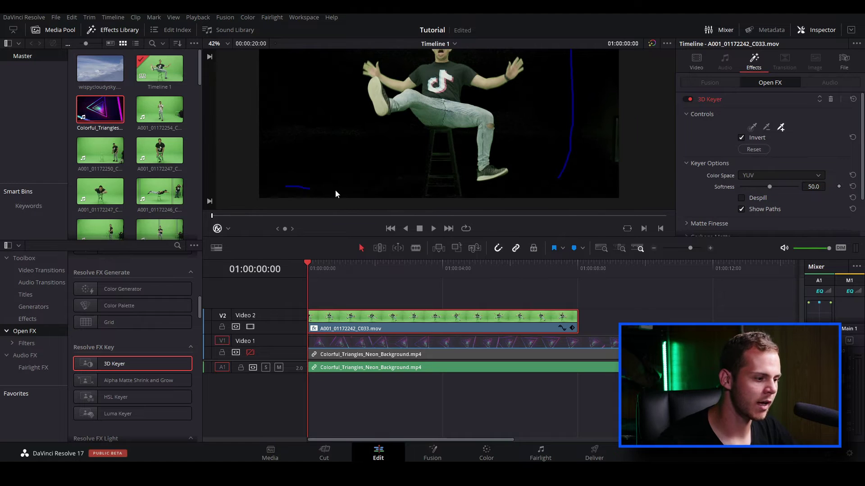
{"action": "left_click_drag", "start_coordinate": [425, 178], "coordinate": [434, 151]}
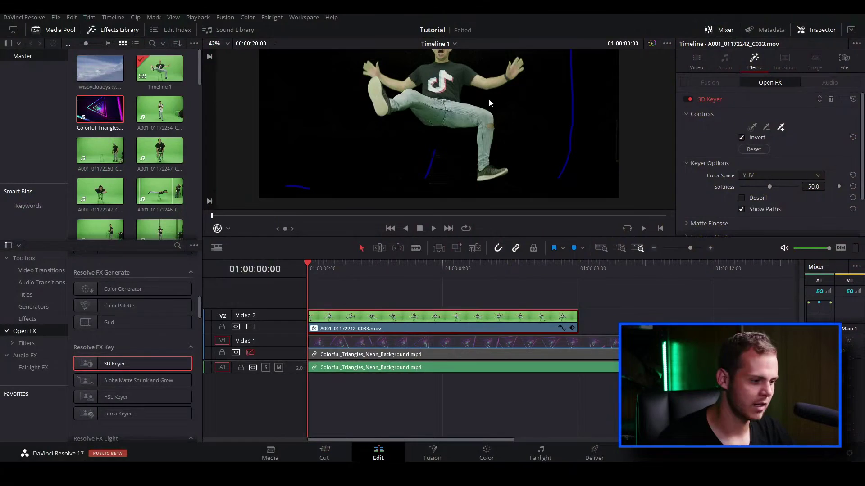
{"action": "scroll", "coordinate": [518, 164], "scroll_direction": "up", "scroll_amount": 2}
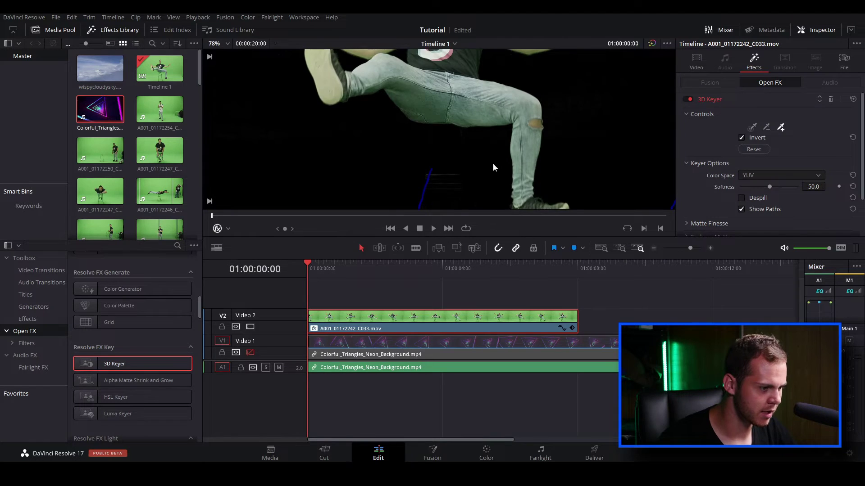
{"action": "scroll", "coordinate": [488, 166], "scroll_direction": "down", "scroll_amount": 1}
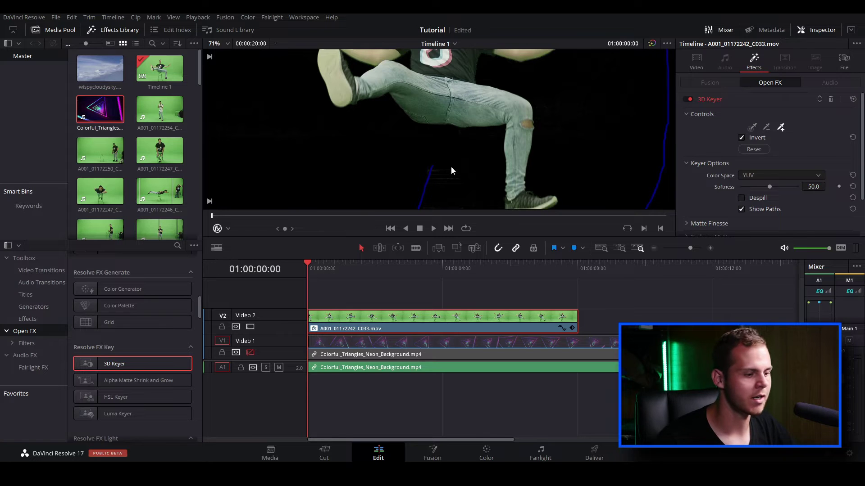
Step: Set the 3D Keyer Output to Alpha Highlight B/W and inspect the white-on-black matte
{"action": "scroll", "coordinate": [707, 140], "scroll_direction": "down", "scroll_amount": 2}
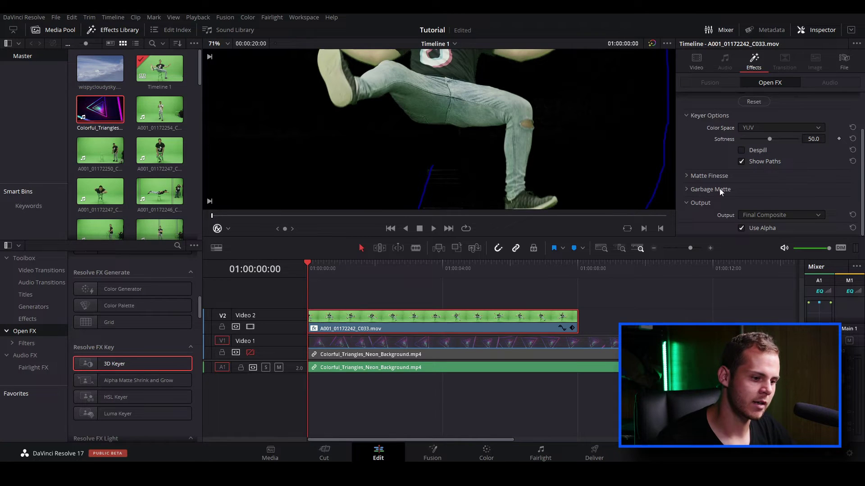
{"action": "left_click", "coordinate": [755, 216]}
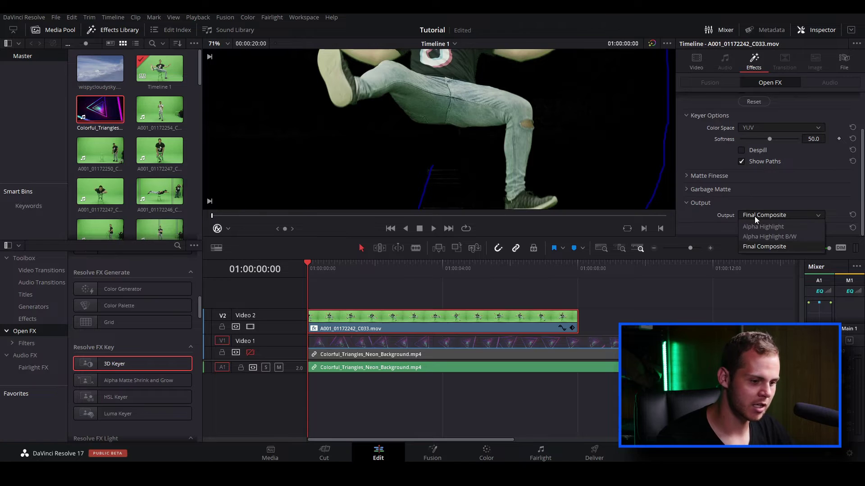
{"action": "left_click", "coordinate": [771, 237]}
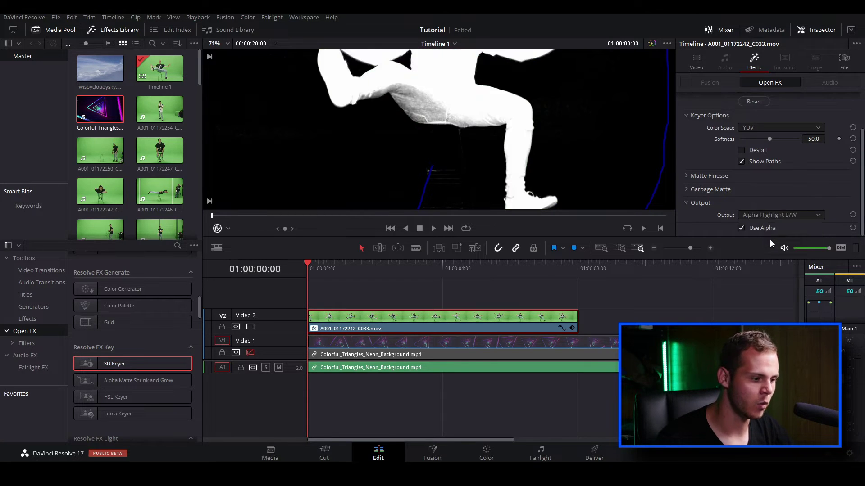
{"action": "scroll", "coordinate": [460, 139], "scroll_direction": "down", "scroll_amount": 2}
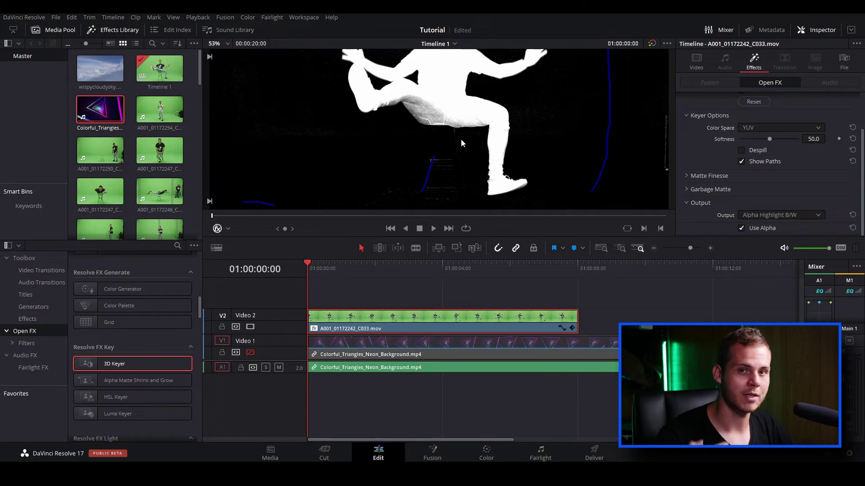
{"action": "scroll", "coordinate": [465, 141], "scroll_direction": "up", "scroll_amount": 2}
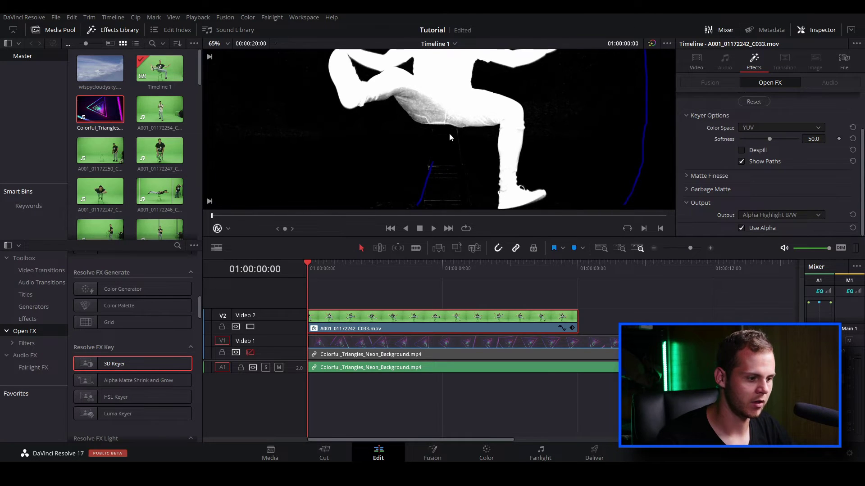
{"action": "scroll", "coordinate": [474, 158], "scroll_direction": "up", "scroll_amount": 3}
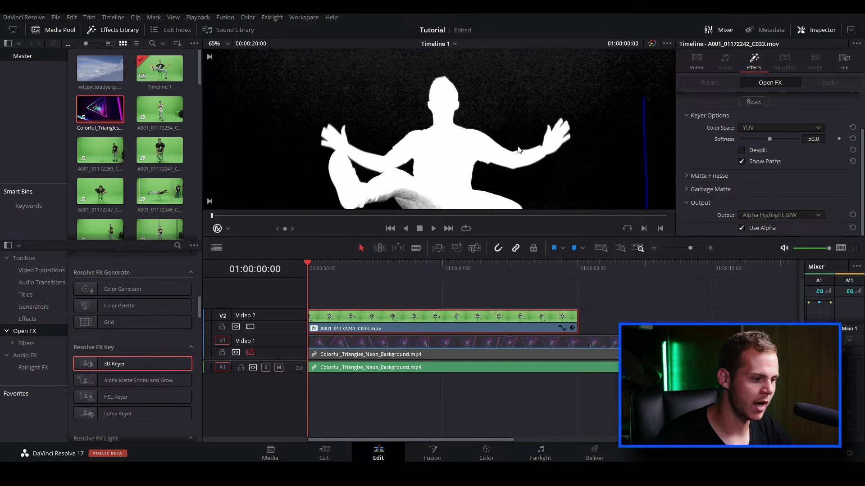
{"action": "scroll", "coordinate": [500, 118], "scroll_direction": "down", "scroll_amount": 3}
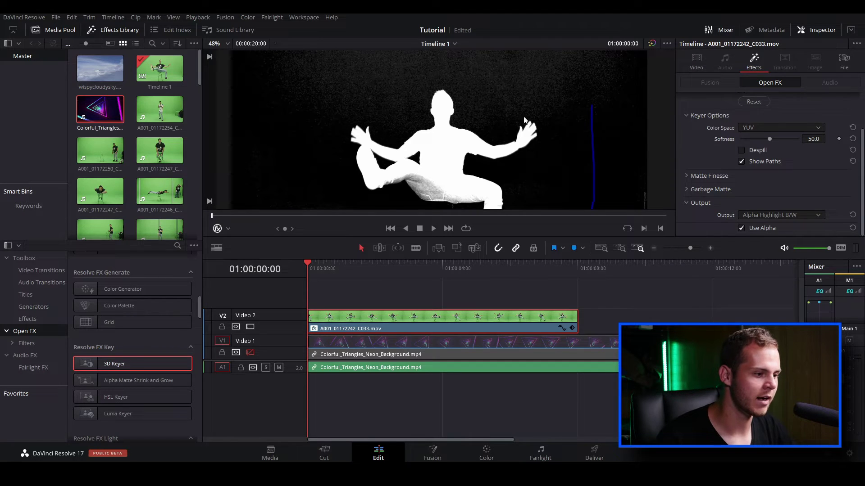
{"action": "scroll", "coordinate": [565, 99], "scroll_direction": "down", "scroll_amount": 2}
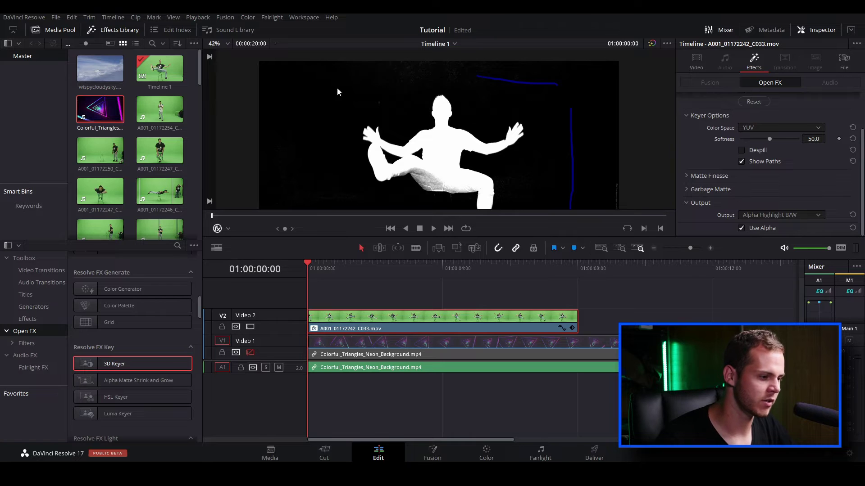
{"action": "scroll", "coordinate": [477, 158], "scroll_direction": "up", "scroll_amount": 4}
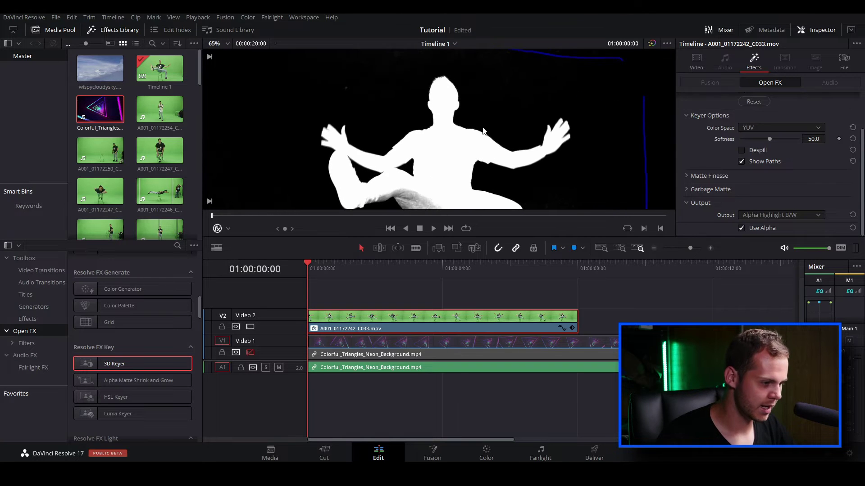
{"action": "scroll", "coordinate": [486, 137], "scroll_direction": "up", "scroll_amount": 3}
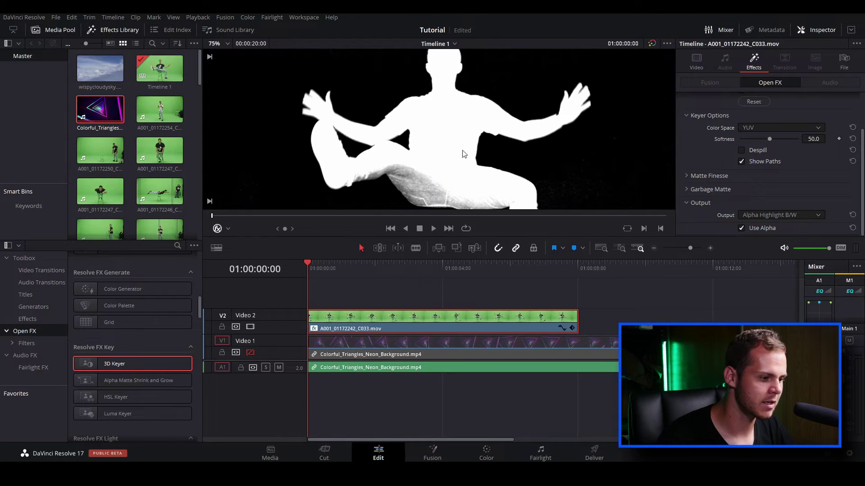
{"action": "scroll", "coordinate": [428, 177], "scroll_direction": "up", "scroll_amount": 1}
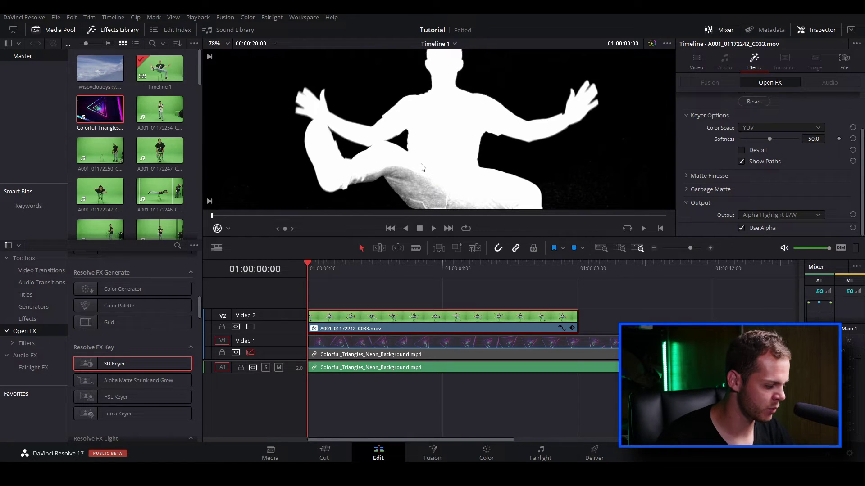
{"action": "scroll", "coordinate": [416, 169], "scroll_direction": "down", "scroll_amount": 2}
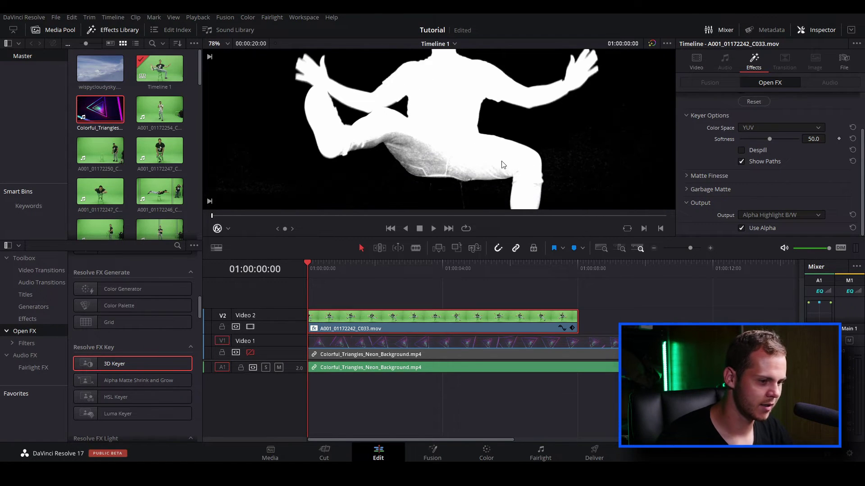
Step: In Matte Finesse, set Denoise to 1.2 and Clean Black to 1.0
{"action": "left_click", "coordinate": [687, 177]}
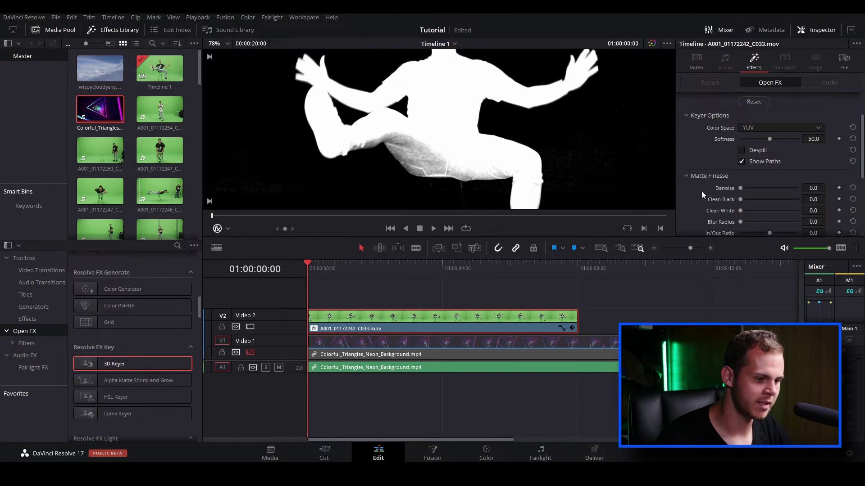
{"action": "scroll", "coordinate": [460, 166], "scroll_direction": "up", "scroll_amount": 2}
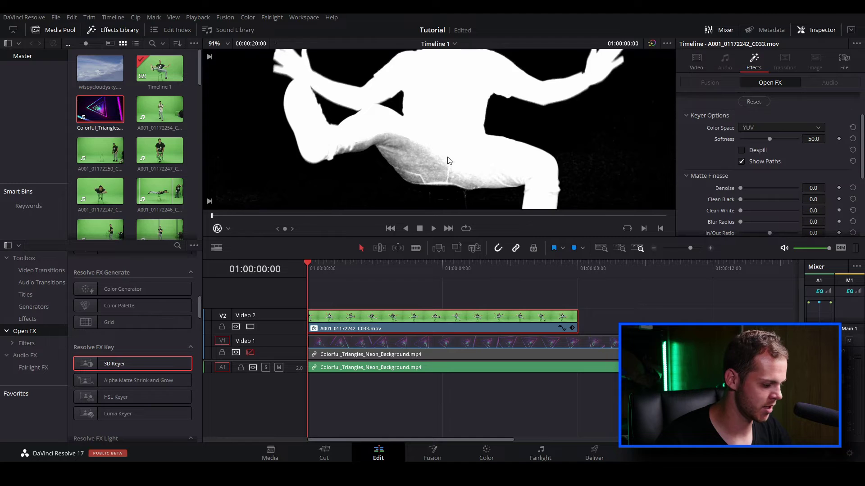
{"action": "scroll", "coordinate": [431, 155], "scroll_direction": "down", "scroll_amount": 3}
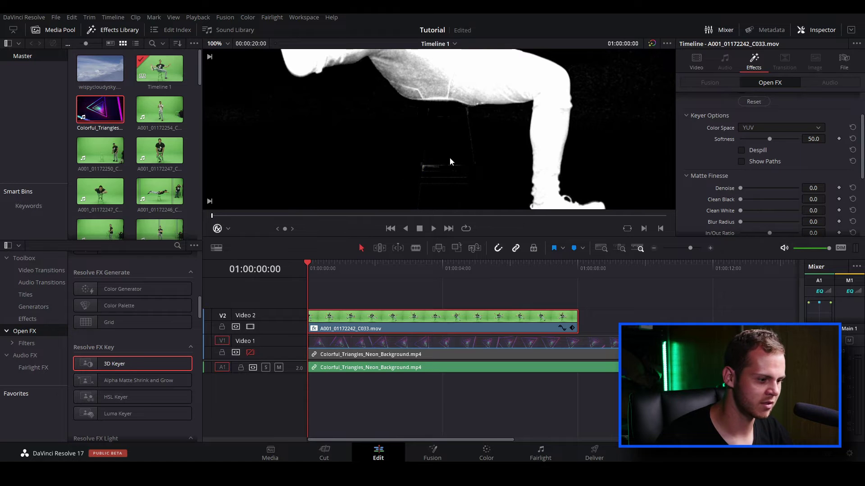
{"action": "scroll", "coordinate": [423, 131], "scroll_direction": "up", "scroll_amount": 1}
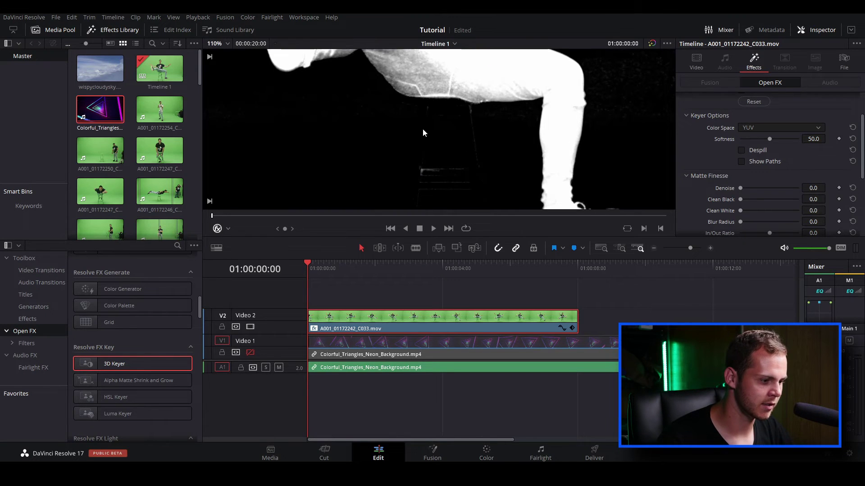
{"action": "left_click_drag", "start_coordinate": [814, 189], "coordinate": [828, 187]}
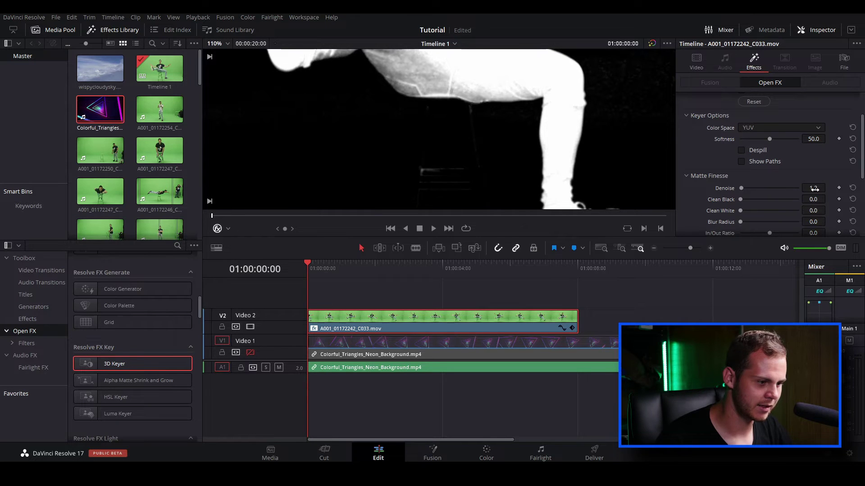
{"action": "left_click_drag", "start_coordinate": [814, 200], "coordinate": [828, 198]}
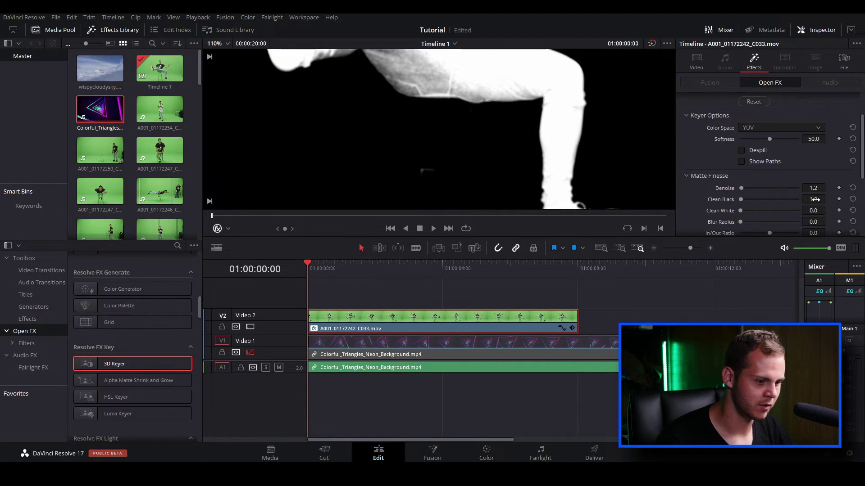
{"action": "left_click_drag", "start_coordinate": [828, 198], "coordinate": [829, 199]}
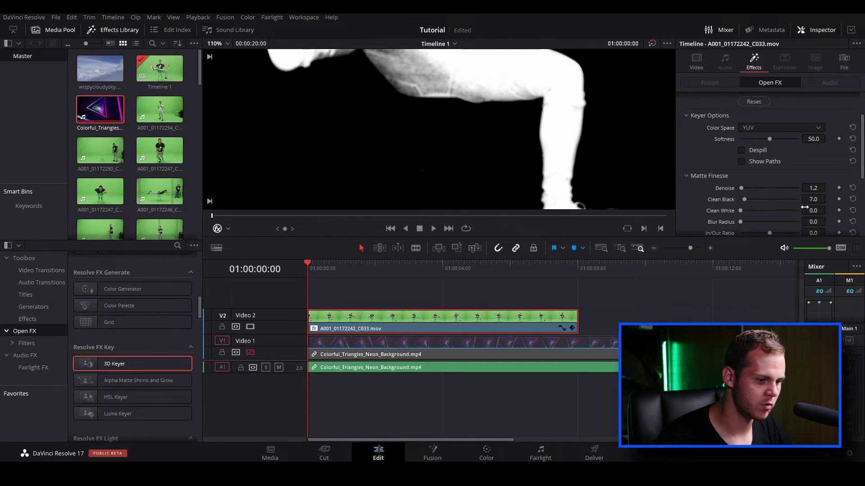
Step: Raise Clean White to 0.4 to firm up the white silhouette
{"action": "left_click_drag", "start_coordinate": [816, 211], "coordinate": [829, 209]}
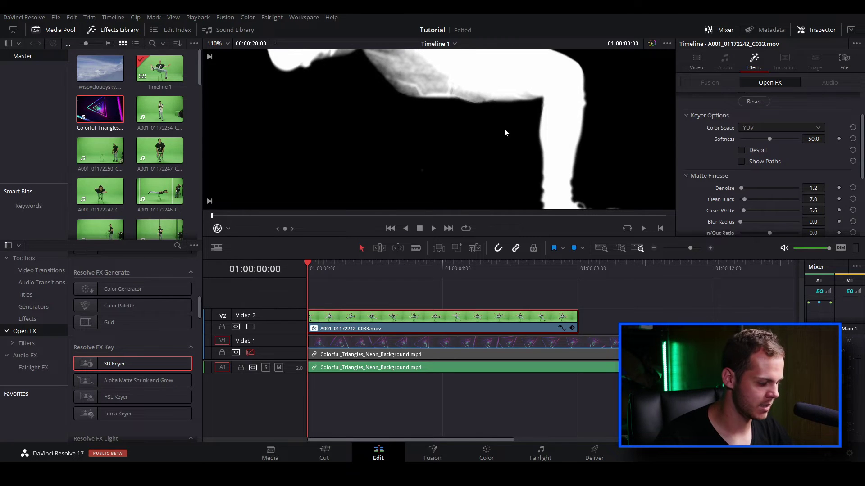
{"action": "key", "text": "shift+z"}
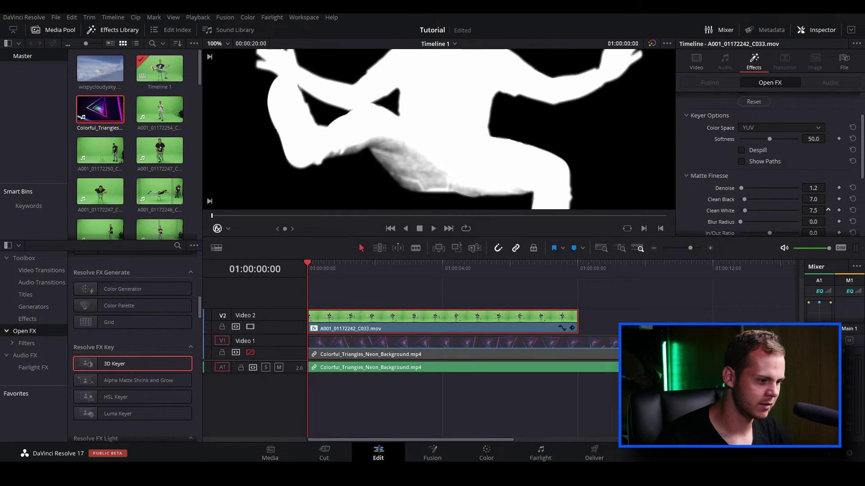
{"action": "left_click_drag", "start_coordinate": [827, 210], "coordinate": [827, 210]}
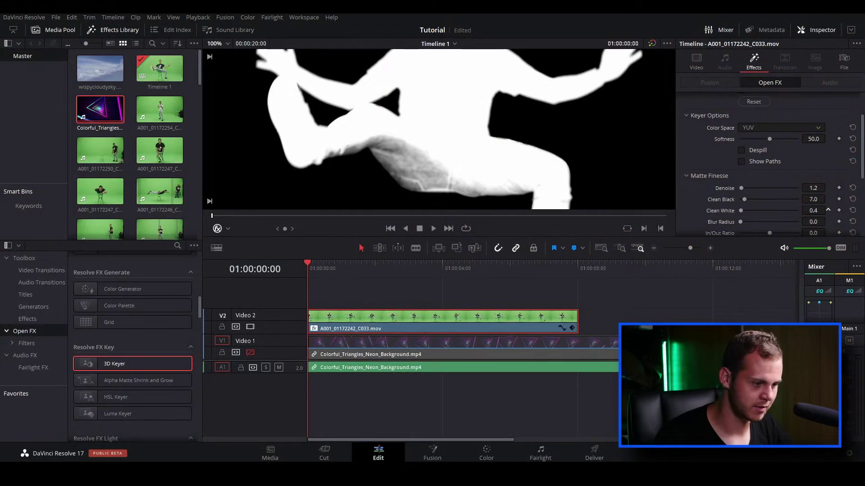
{"action": "mouse_move", "coordinate": [828, 211]}
{"action": "left_mouse_down"}
{"action": "mouse_move", "coordinate": [816, 210]}
{"action": "mouse_move", "coordinate": [824, 199]}
{"action": "left_mouse_up"}
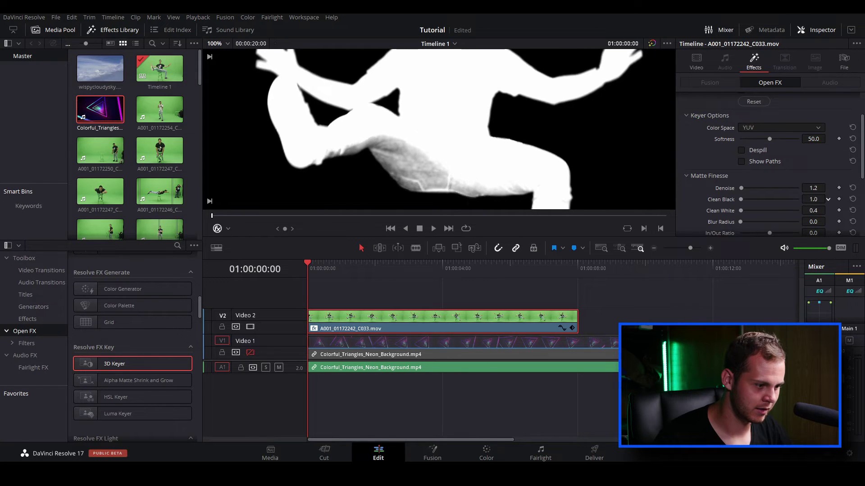
Step: Adjust the matte's In/Out Ratio and lower White Clip to 72.3
{"action": "scroll", "coordinate": [761, 208], "scroll_direction": "down", "scroll_amount": 2}
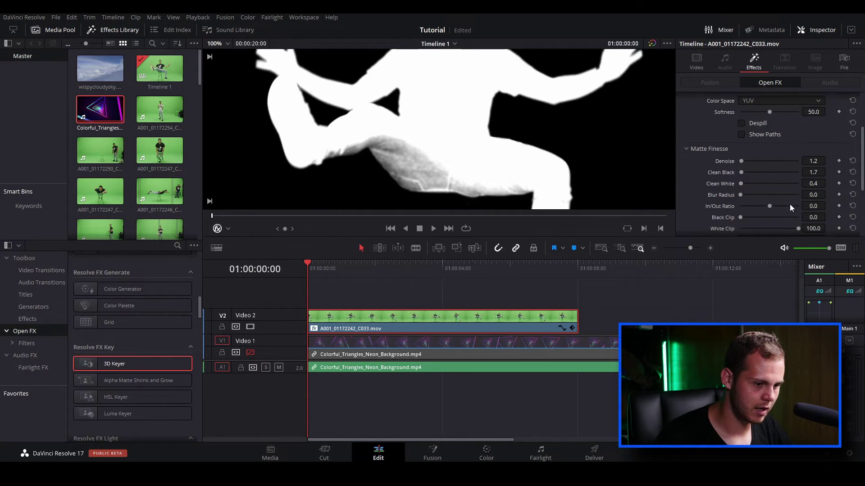
{"action": "left_click_drag", "start_coordinate": [812, 206], "coordinate": [827, 205]}
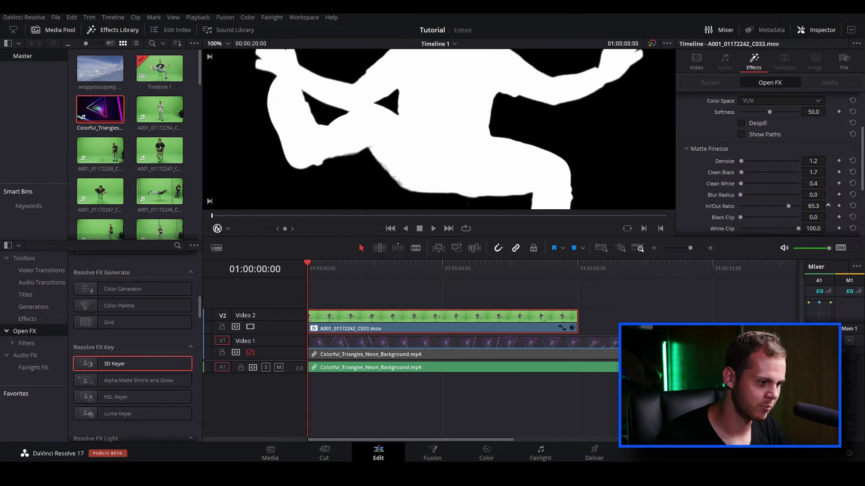
{"action": "left_click_drag", "start_coordinate": [828, 195], "coordinate": [827, 195]}
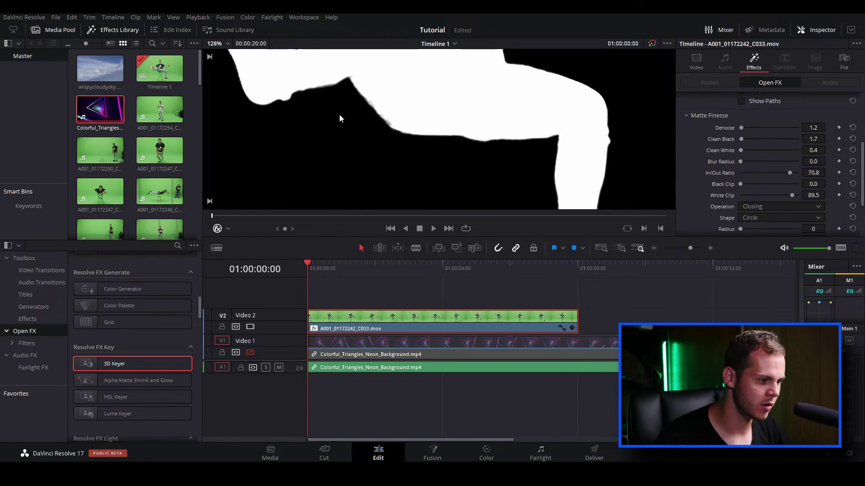
{"action": "left_click_drag", "start_coordinate": [813, 195], "coordinate": [804, 195]}
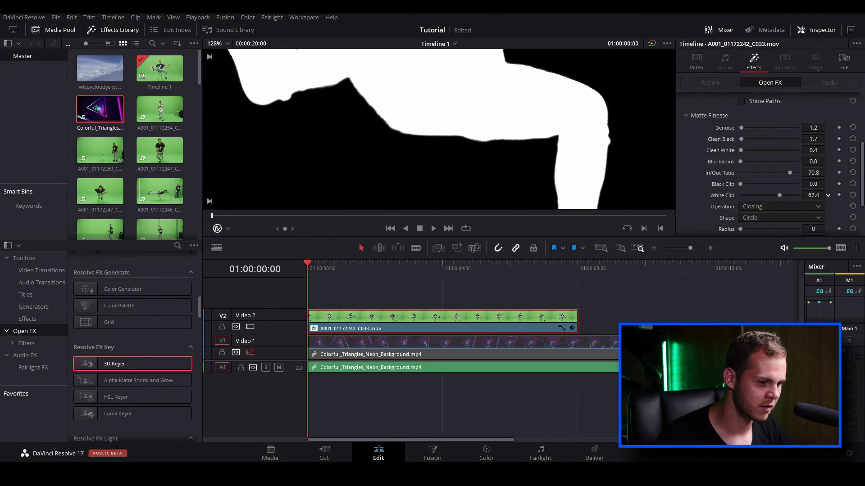
{"action": "scroll", "coordinate": [715, 189], "scroll_direction": "down", "scroll_amount": 3}
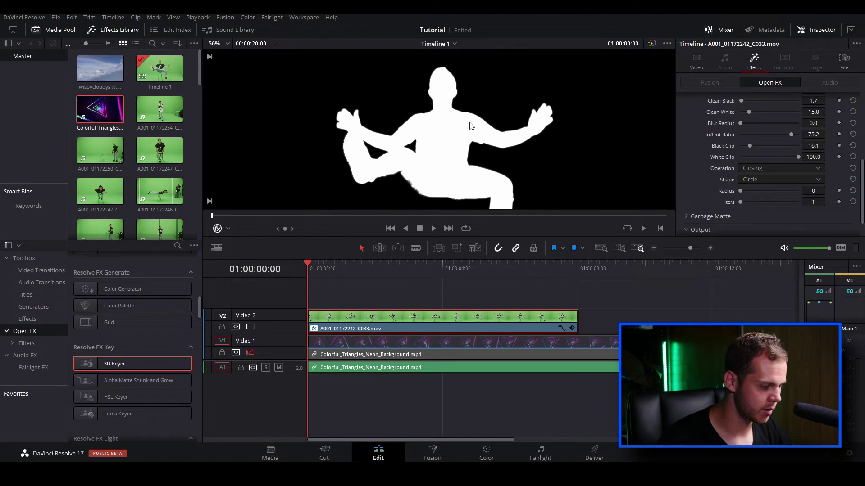
{"action": "scroll", "coordinate": [458, 120], "scroll_direction": "down", "scroll_amount": 2}
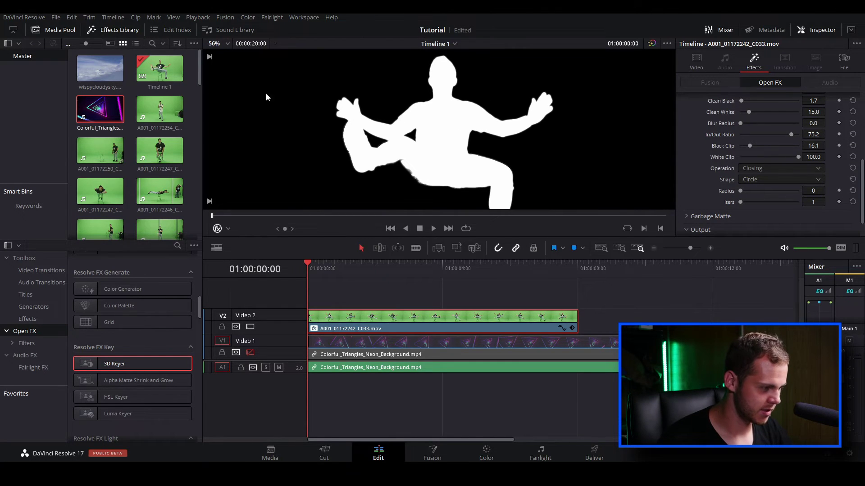
Step: Set the viewer zoom to 33% and switch the 3D Keyer Output back to the keyed result
{"action": "left_click", "coordinate": [227, 43]}
{"action": "left_click", "coordinate": [217, 53]}
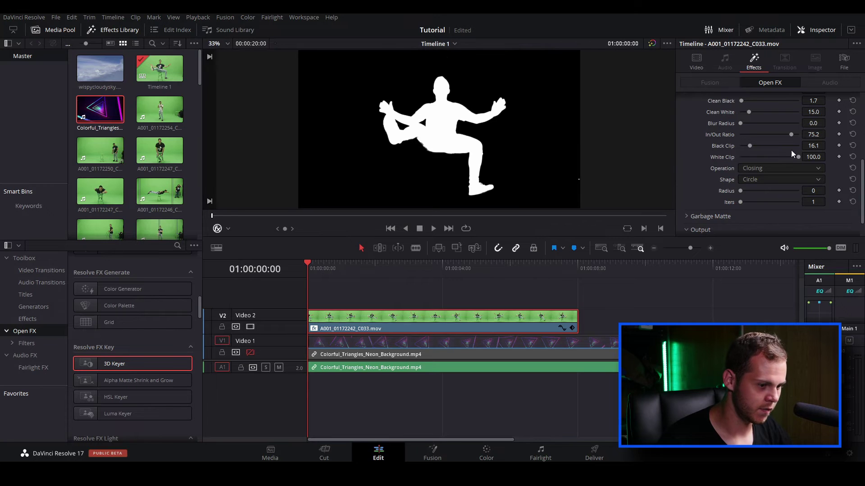
{"action": "scroll", "coordinate": [726, 177], "scroll_direction": "down", "scroll_amount": 2}
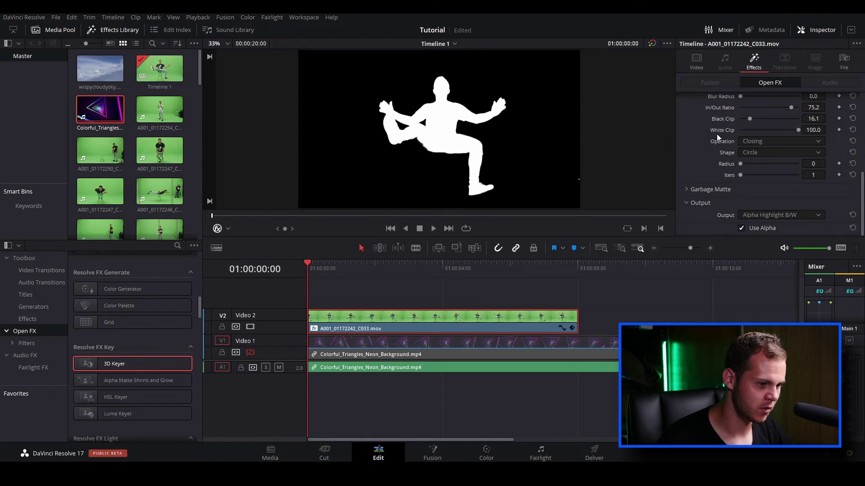
{"action": "left_click", "coordinate": [779, 214]}
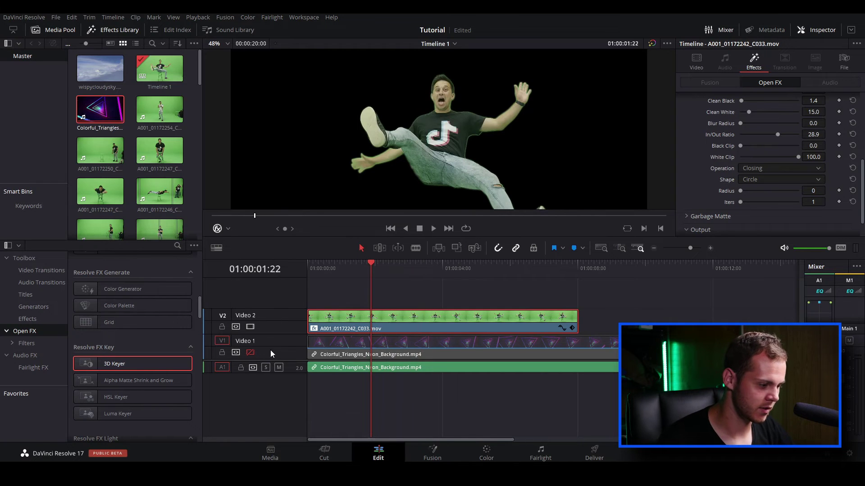
Step: Re-enable the V1 neon triangles track and turn off Despill in the 3D Keyer
{"action": "left_click", "coordinate": [250, 352]}
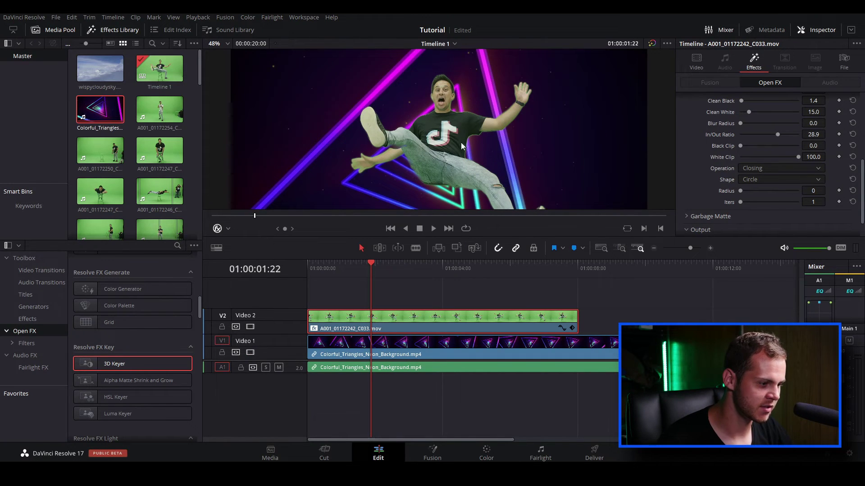
{"action": "scroll", "coordinate": [438, 180], "scroll_direction": "down", "scroll_amount": 2}
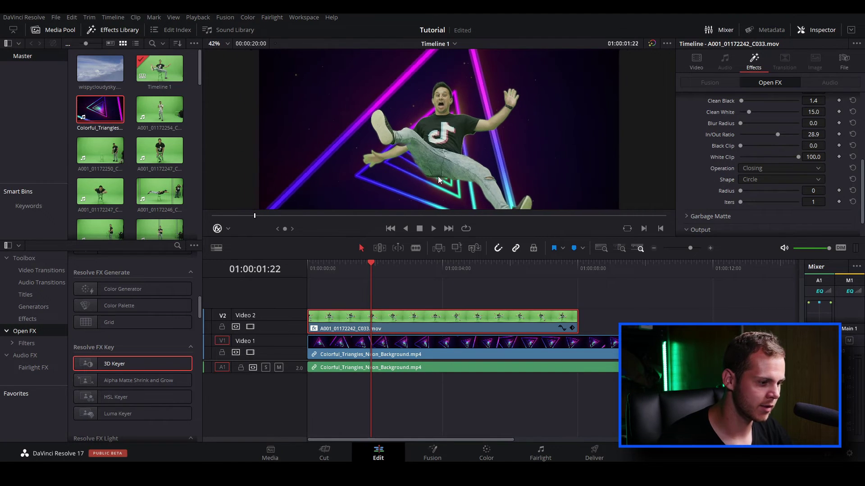
{"action": "scroll", "coordinate": [437, 177], "scroll_direction": "up", "scroll_amount": 2}
{"action": "scroll", "coordinate": [707, 181], "scroll_direction": "up", "scroll_amount": 5}
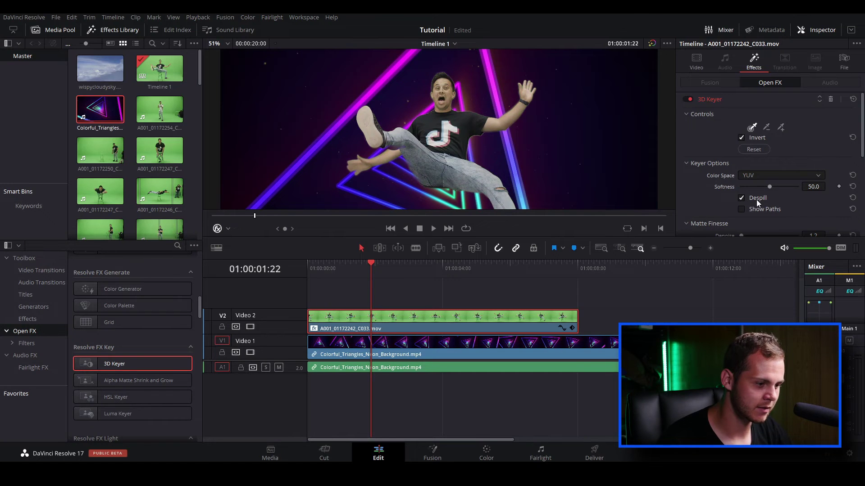
{"action": "left_click", "coordinate": [741, 198]}
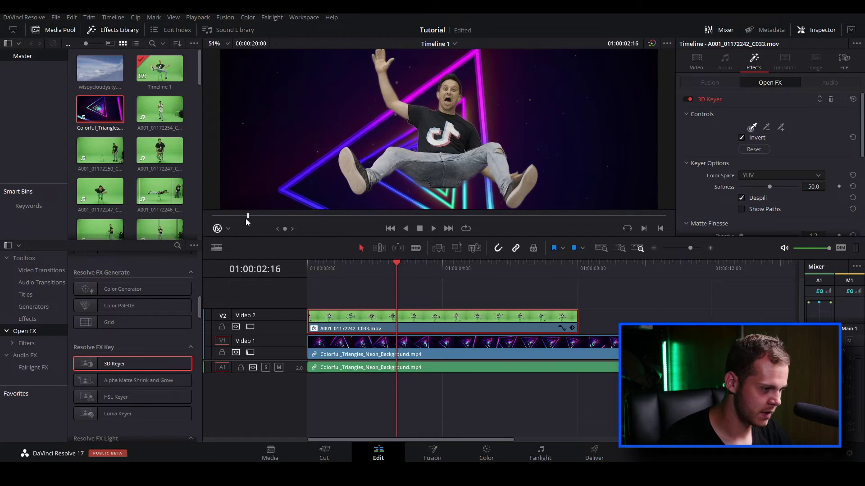
Step: Play and scrub the composite to review the key, then select the subject, background and audio clips
{"action": "left_click", "coordinate": [237, 217]}
{"action": "key", "text": "space"}
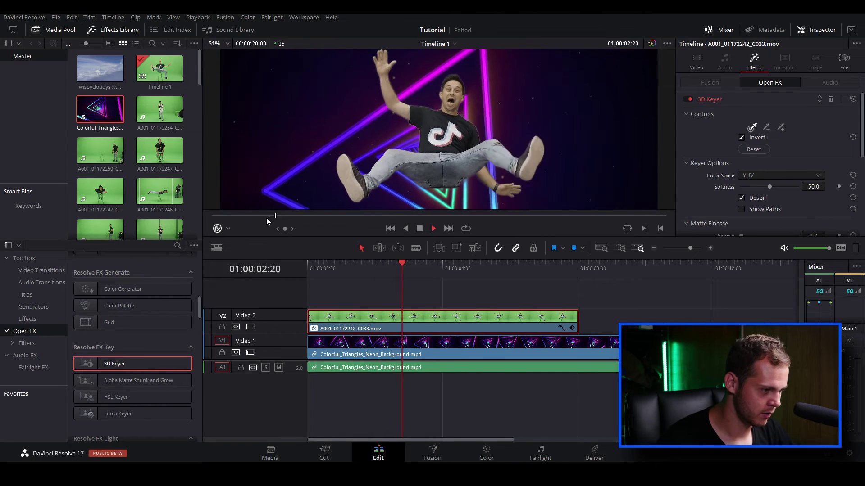
{"action": "key", "text": "space"}
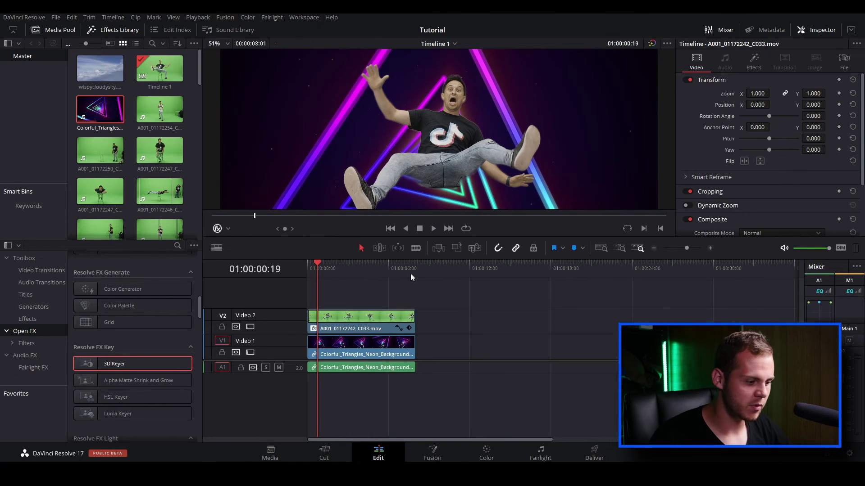
{"action": "left_click_drag", "start_coordinate": [407, 274], "coordinate": [319, 281]}
{"action": "key", "text": "space"}
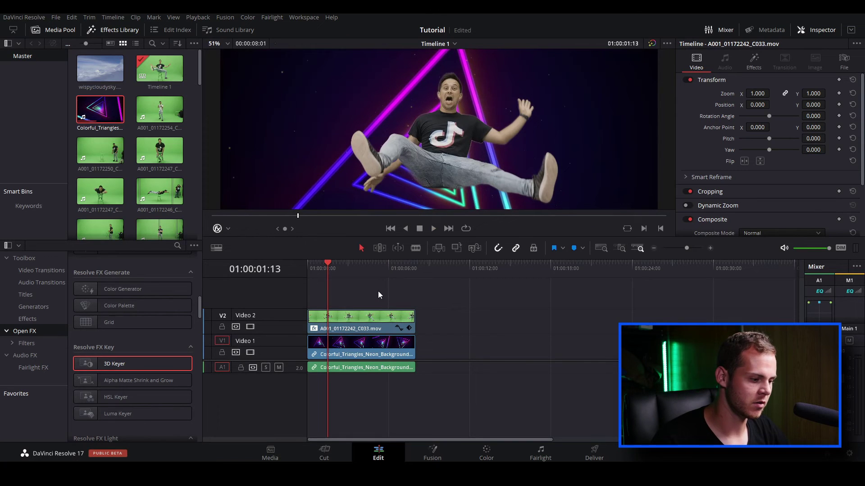
{"action": "left_click_drag", "start_coordinate": [377, 291], "coordinate": [357, 345]}
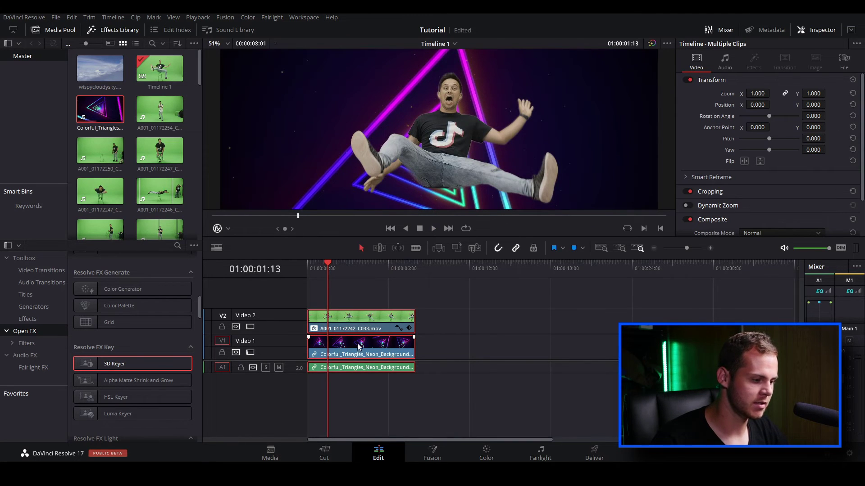
Step: Combine the selected V2, V1 and A1 clips into a compound clip named Compound Clip 1
{"action": "right_click", "coordinate": [355, 322]}
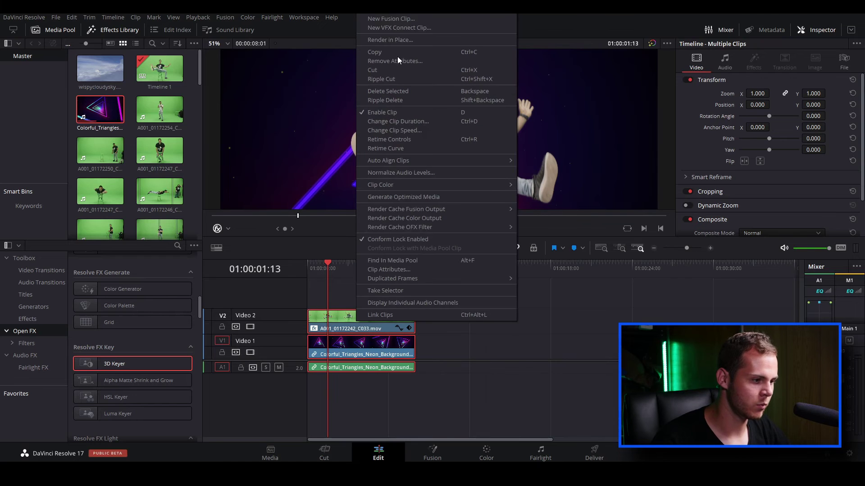
{"action": "left_click", "coordinate": [391, 15]}
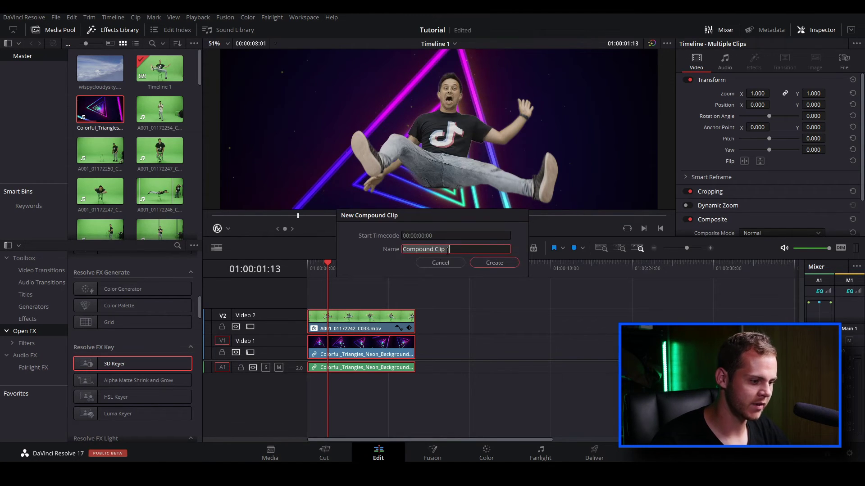
{"action": "left_click", "coordinate": [481, 263]}
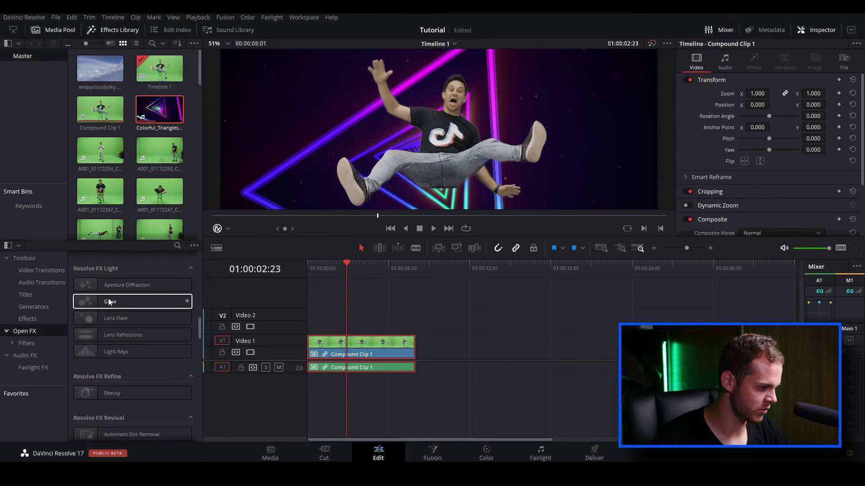
Step: Apply Glow to Compound Clip 1 with Shine Threshold 0.527, Spread 0.450 and Brightness 0.721
{"action": "left_click_drag", "start_coordinate": [110, 302], "coordinate": [350, 341]}
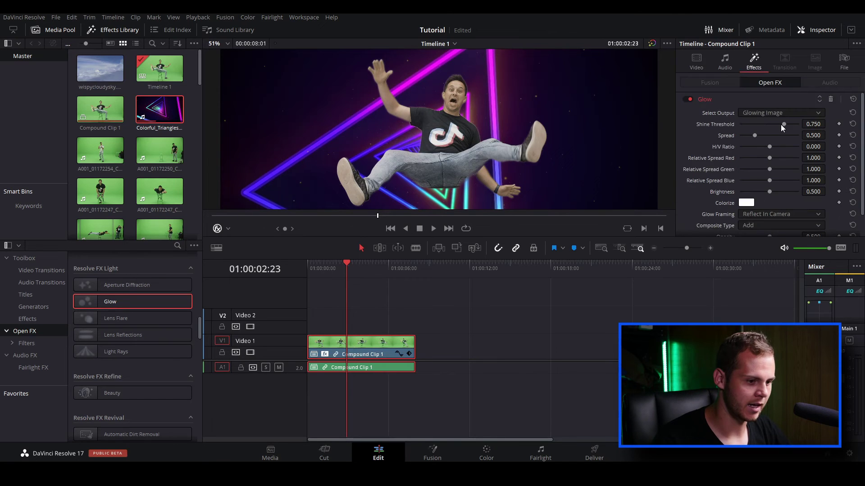
{"action": "left_click_drag", "start_coordinate": [781, 125], "coordinate": [767, 139]}
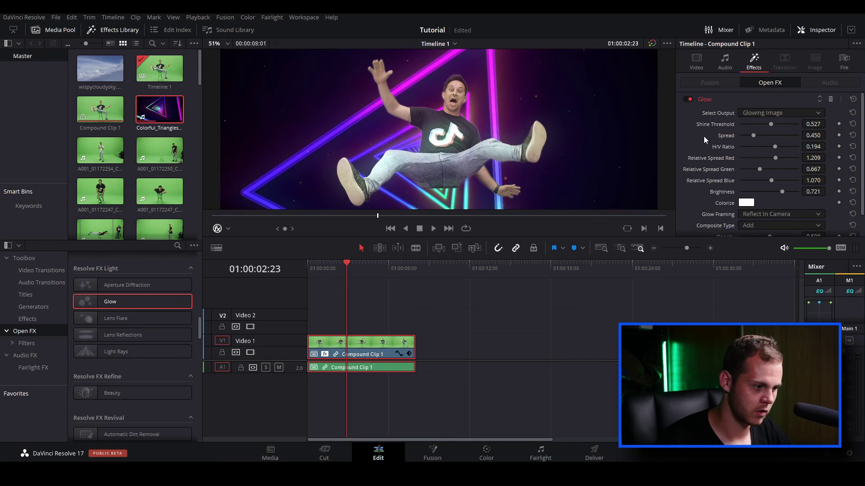
{"action": "scroll", "coordinate": [423, 150], "scroll_direction": "up", "scroll_amount": 2}
{"action": "scroll", "coordinate": [423, 150], "scroll_direction": "up", "scroll_amount": 1}
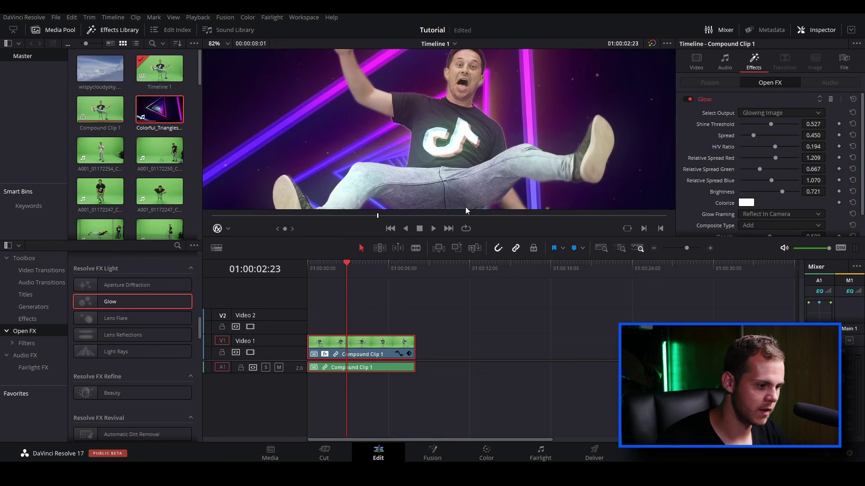
Step: Scrub the playhead back near the clip start to review the glow
{"action": "left_click_drag", "start_coordinate": [347, 264], "coordinate": [332, 268]}
{"action": "scroll", "coordinate": [395, 127], "scroll_direction": "down", "scroll_amount": 3}
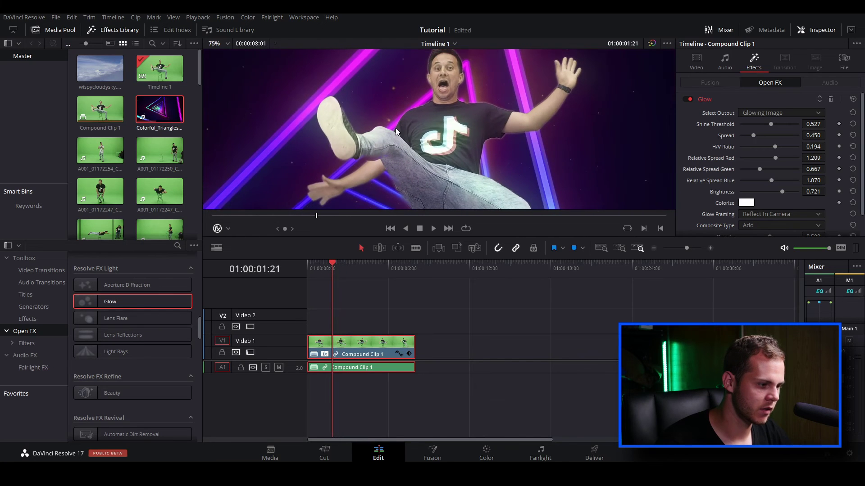
{"action": "scroll", "coordinate": [389, 144], "scroll_direction": "down", "scroll_amount": 2}
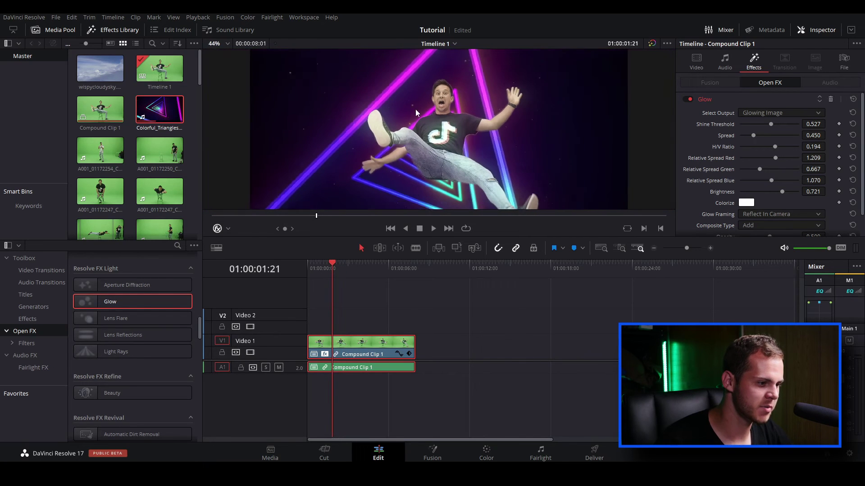
{"action": "mouse_move", "coordinate": [326, 269]}
{"action": "left_mouse_down"}
{"action": "mouse_move", "coordinate": [312, 270]}
{"action": "mouse_move", "coordinate": [320, 269]}
{"action": "left_mouse_up"}
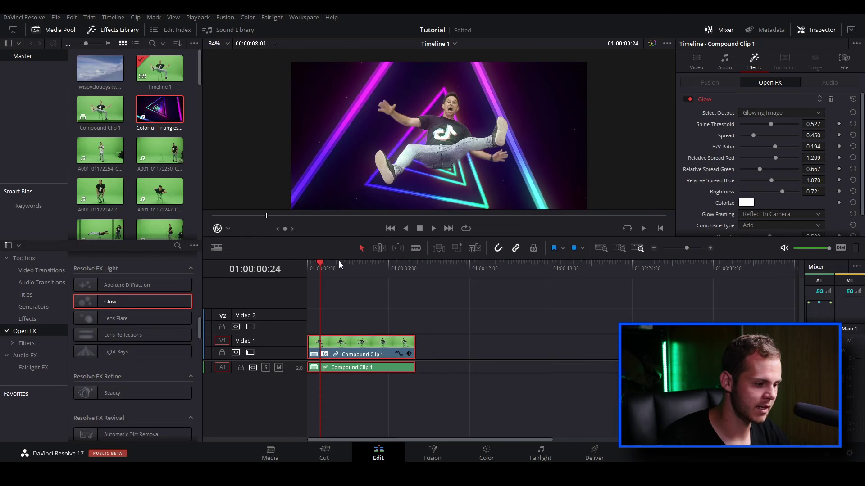
Step: Drop Camera Shake from Resolve FX Transform onto Compound Clip 1
{"action": "left_click_drag", "start_coordinate": [339, 263], "coordinate": [346, 266]}
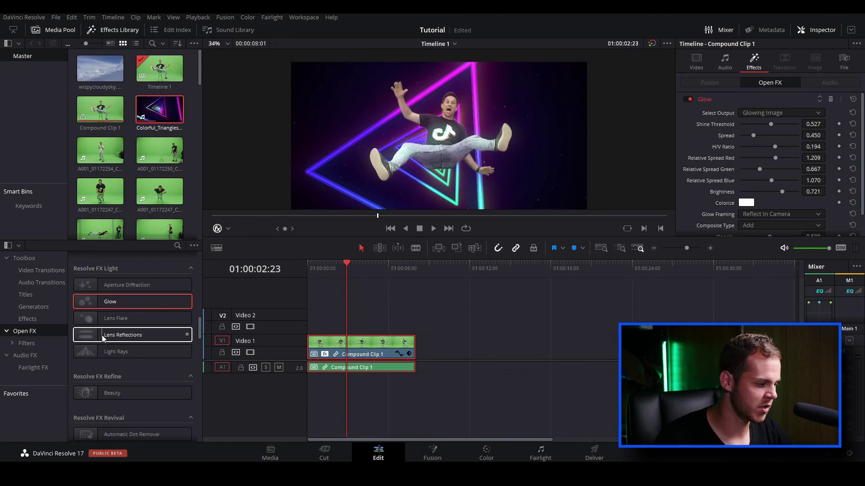
{"action": "scroll", "coordinate": [152, 324], "scroll_direction": "down", "scroll_amount": 5}
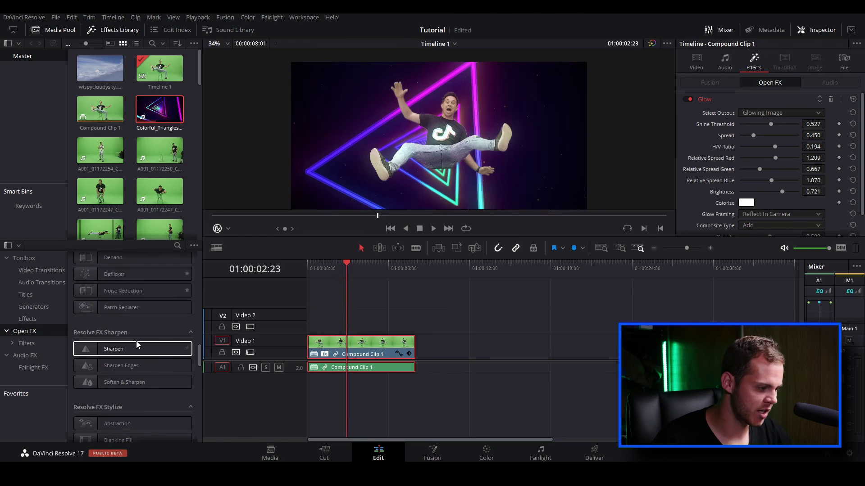
{"action": "scroll", "coordinate": [140, 356], "scroll_direction": "down", "scroll_amount": 8}
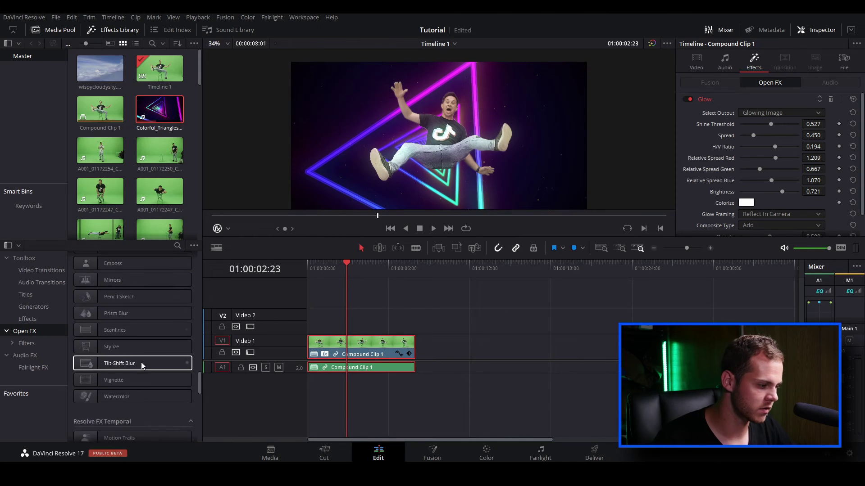
{"action": "scroll", "coordinate": [141, 360], "scroll_direction": "down", "scroll_amount": 6}
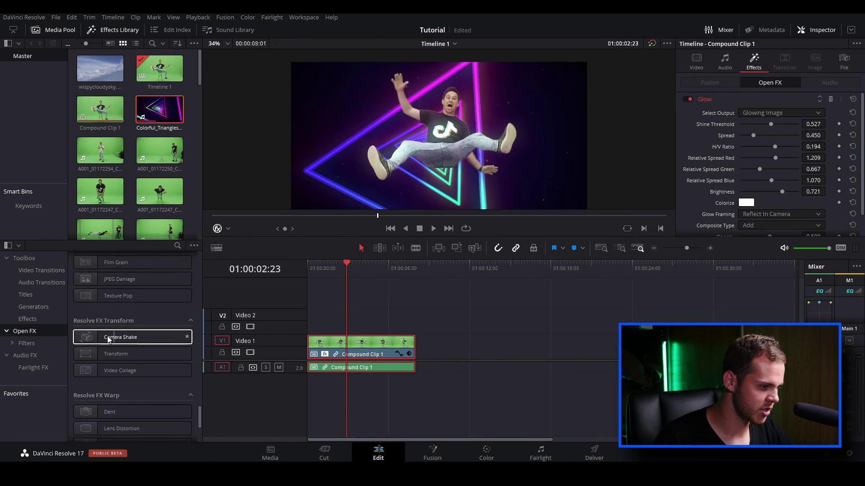
{"action": "left_click_drag", "start_coordinate": [96, 337], "coordinate": [340, 345]}
Step: Play Compound Clip 1 from its start to check the camera shake
{"action": "left_click_drag", "start_coordinate": [340, 270], "coordinate": [305, 280]}
{"action": "key", "text": "space"}
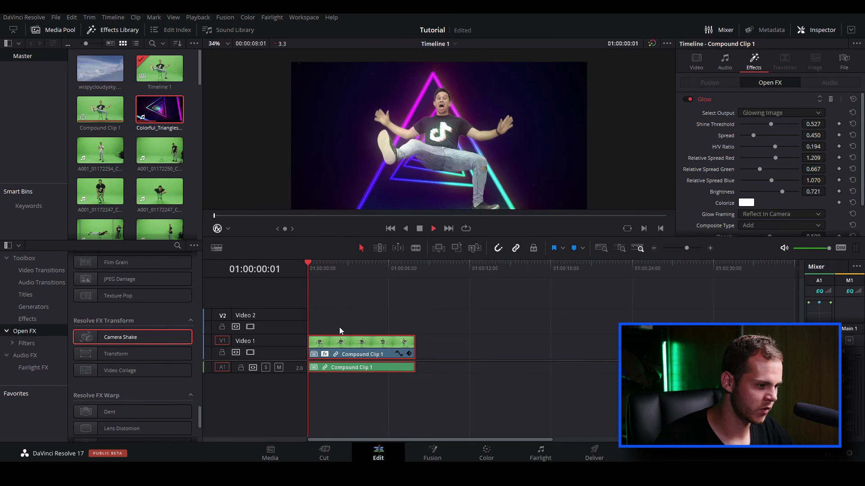
{"action": "scroll", "coordinate": [463, 198], "scroll_direction": "down", "scroll_amount": 1}
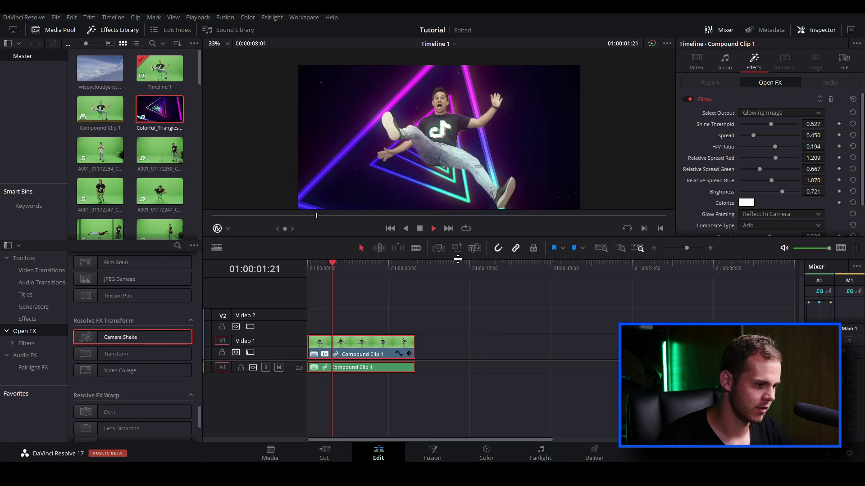
{"action": "key", "text": "space"}
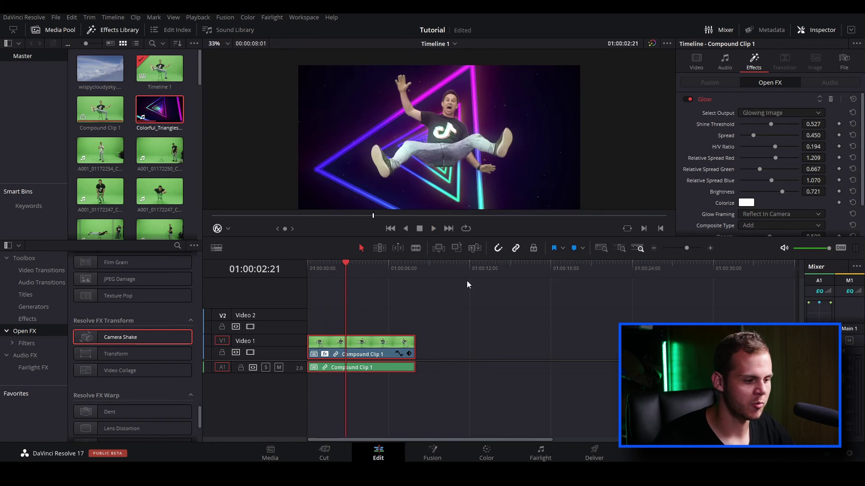
{"action": "key", "text": "space"}
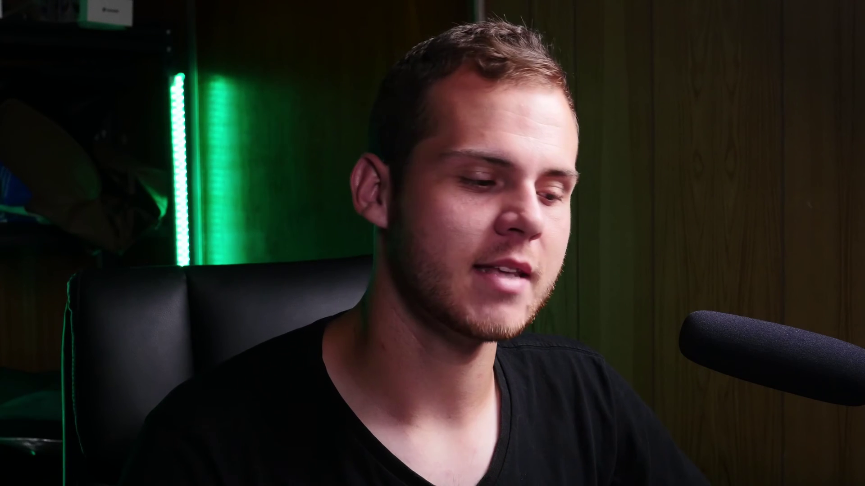